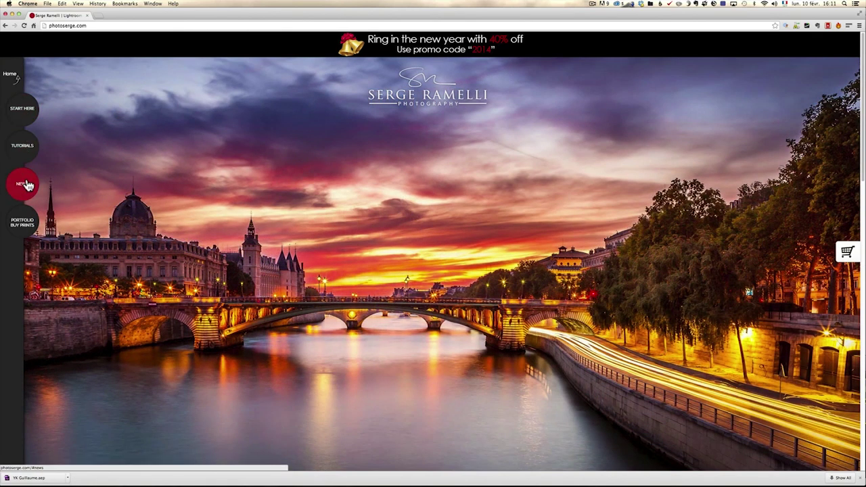
Step: Open the newsletter SIGN UP page from NEWS and fill in the subscriber's name and e-mail
mouse_move(27, 185)
click(63, 198)
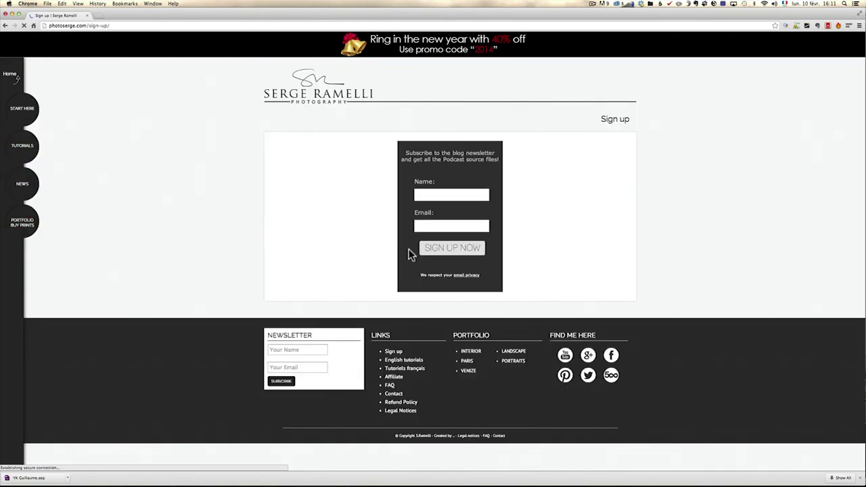
click(429, 194)
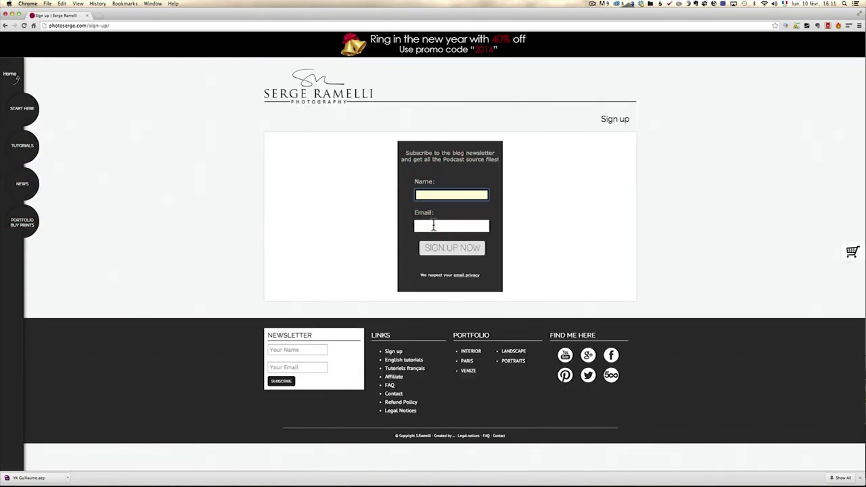
click(434, 226)
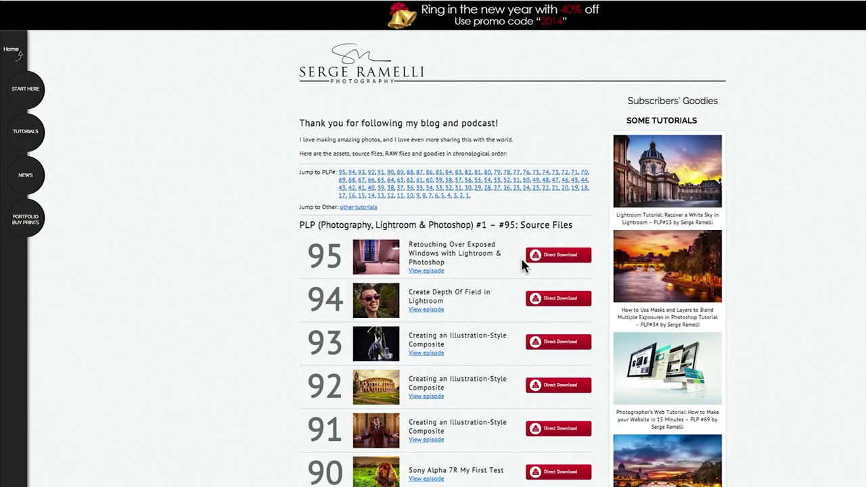
Step: Scroll through the subscribers' PLP list of downloadable episode source files
scroll(452, 214, down, 3)
scroll(451, 210, down, 7)
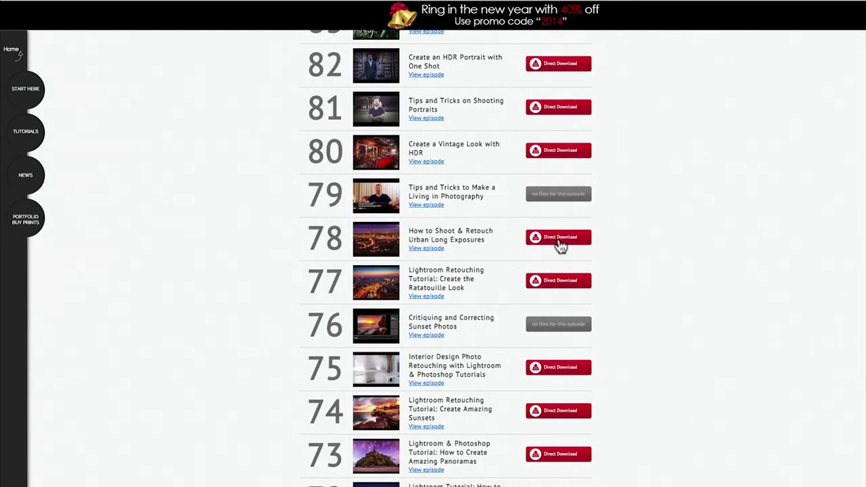
scroll(635, 237, up, 10)
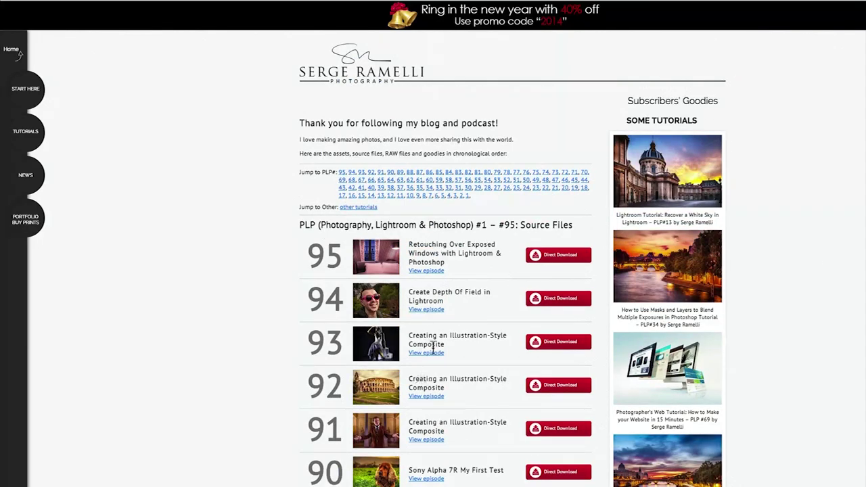
scroll(433, 351, down, 2)
scroll(433, 351, down, 4)
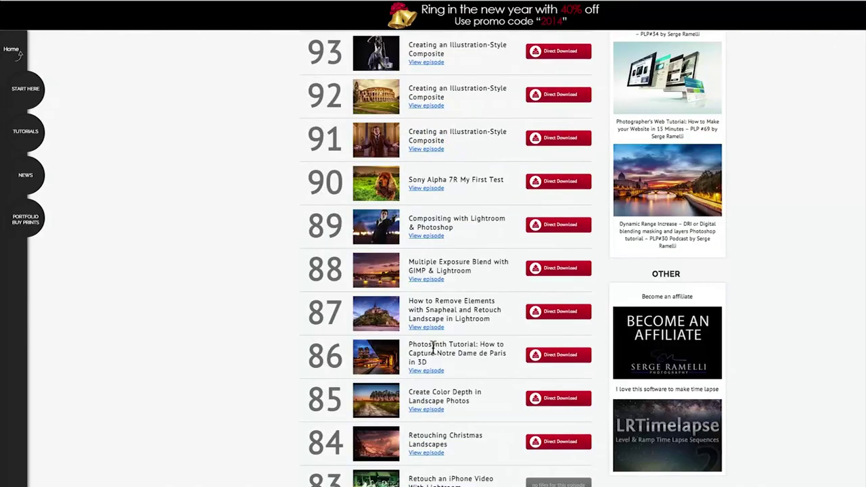
scroll(434, 348, down, 3)
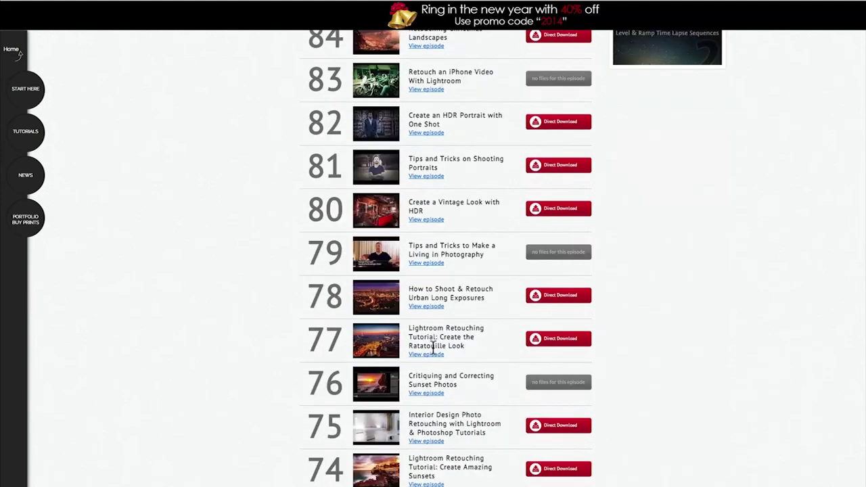
scroll(434, 349, down, 7)
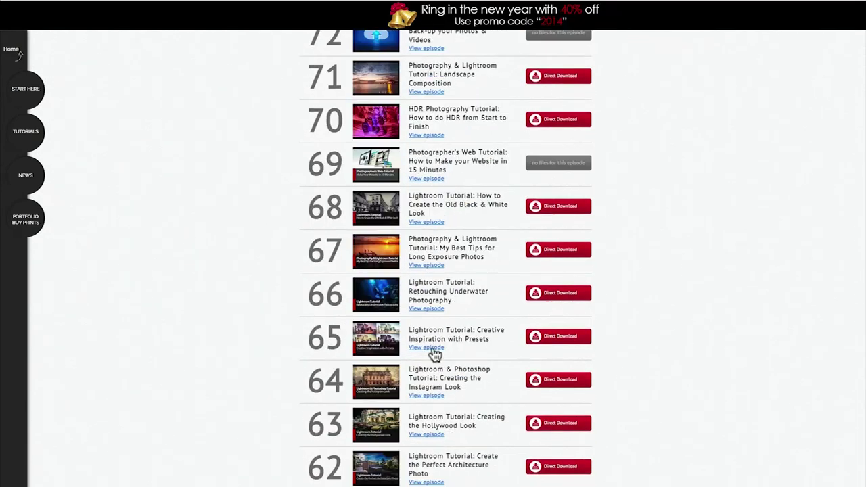
scroll(472, 329, down, 4)
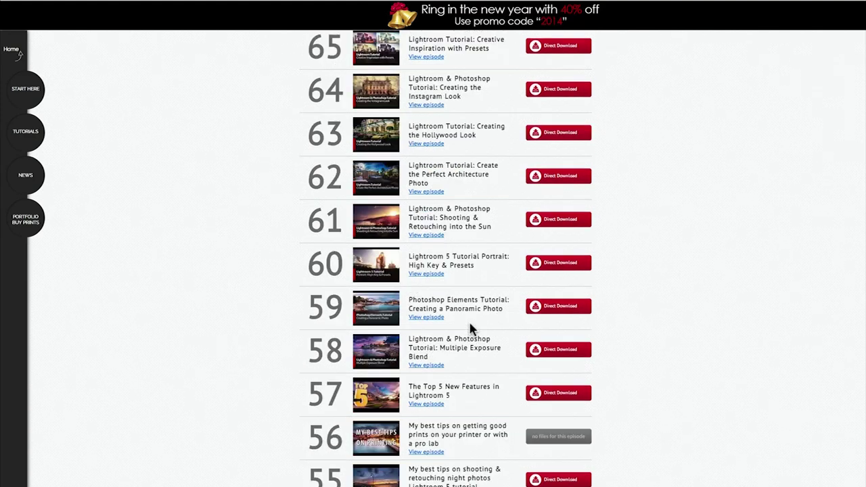
scroll(471, 329, down, 5)
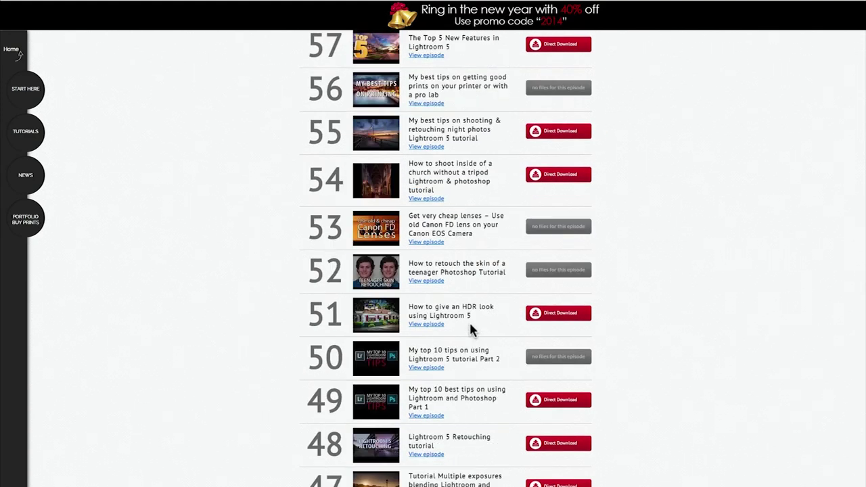
scroll(713, 331, down, 5)
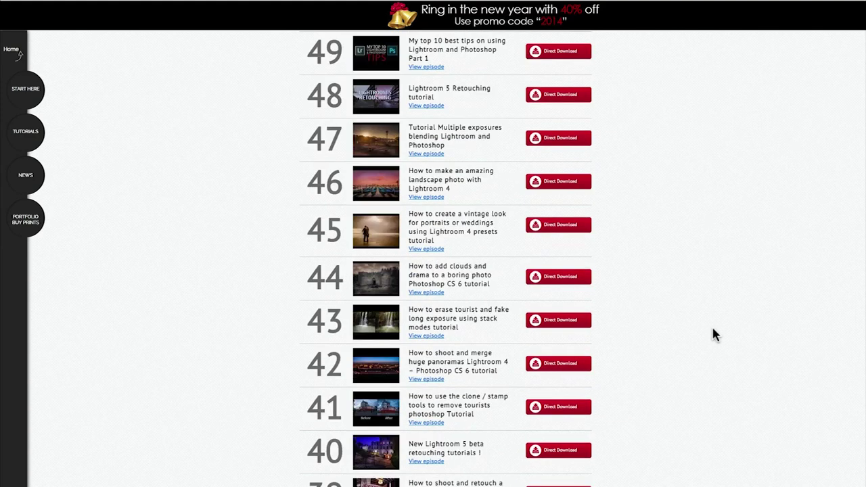
scroll(686, 327, down, 10)
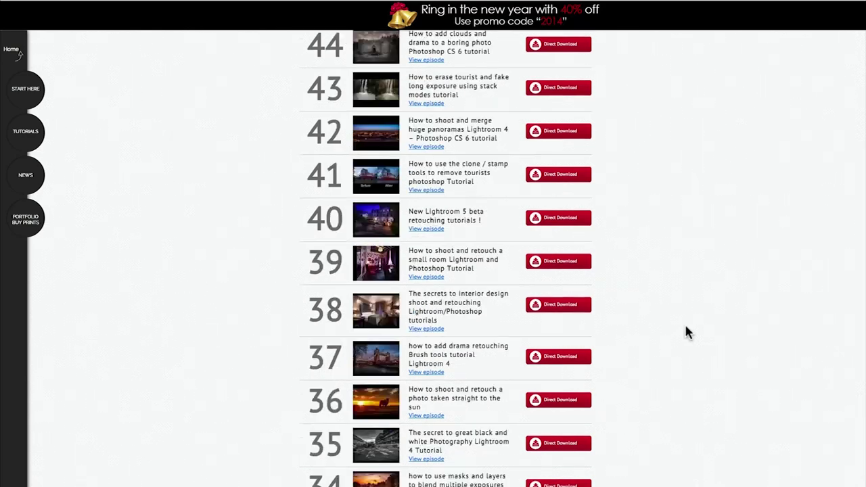
scroll(686, 326, up, 16)
scroll(686, 331, up, 15)
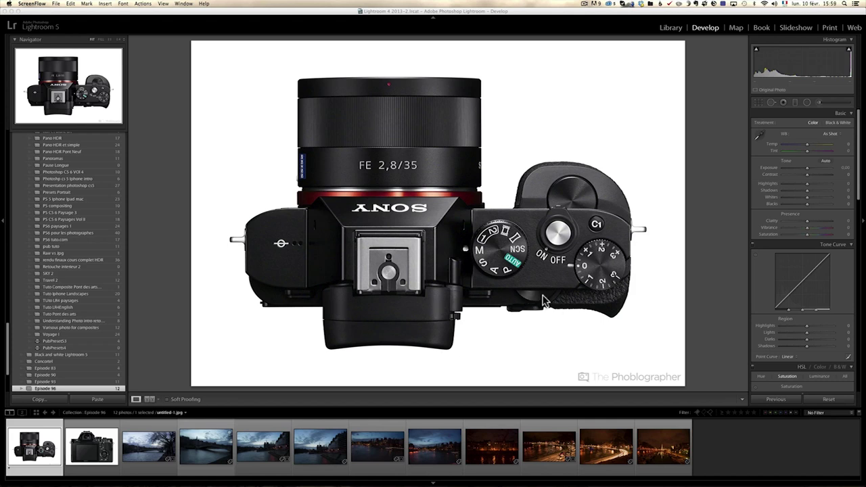
Step: Compare the camera's back and top-view photos, then load the third photo, the Seine bridge at dusk
click(102, 451)
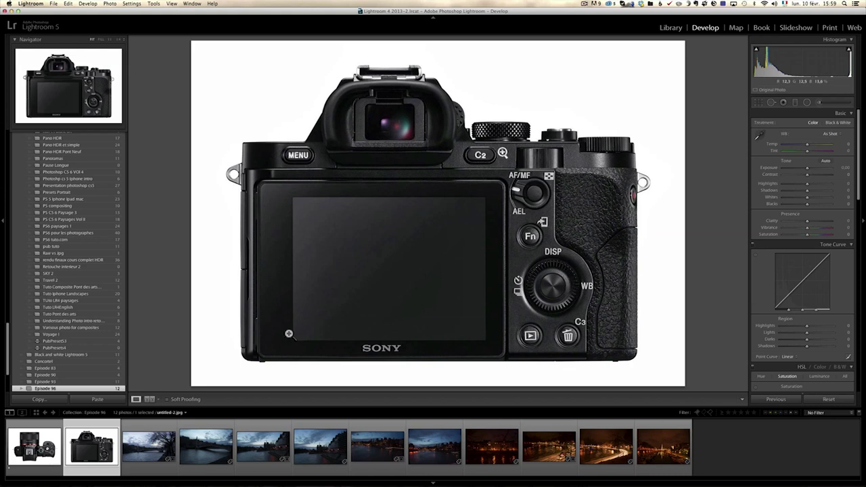
click(49, 440)
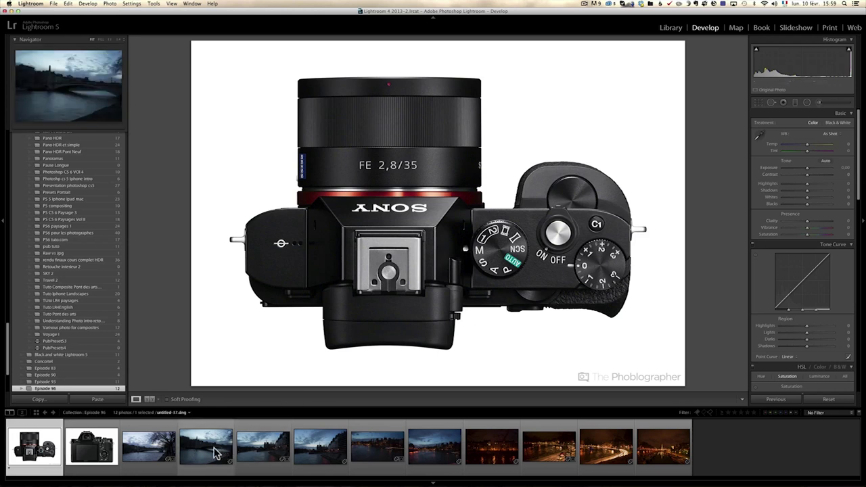
click(171, 453)
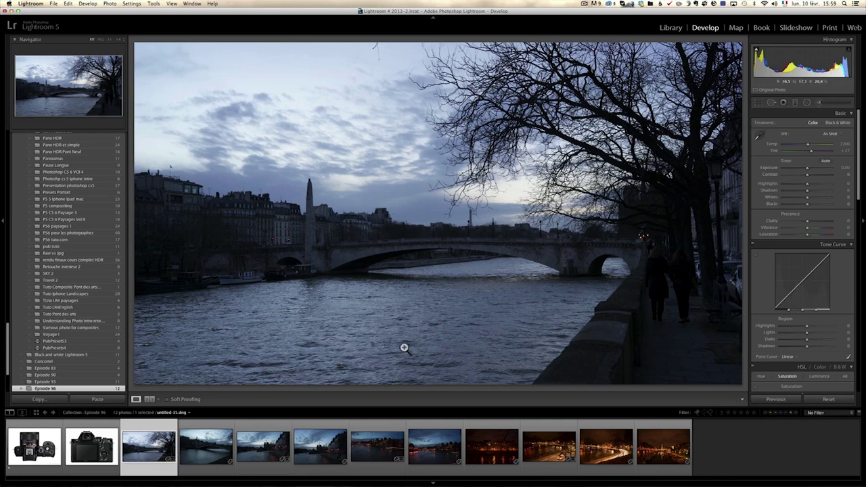
Step: Show untitled-35.dng's exposure and lens info, check the water at 1:1, then open untitled-37.dng
key(i)
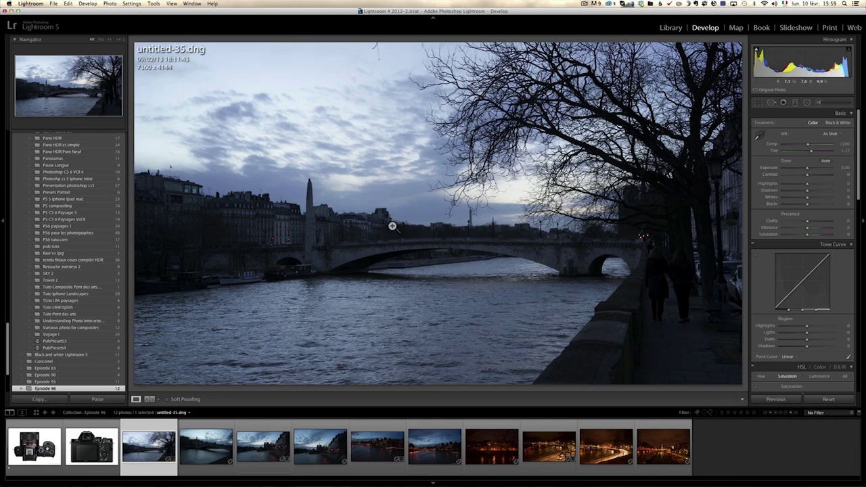
key(i)
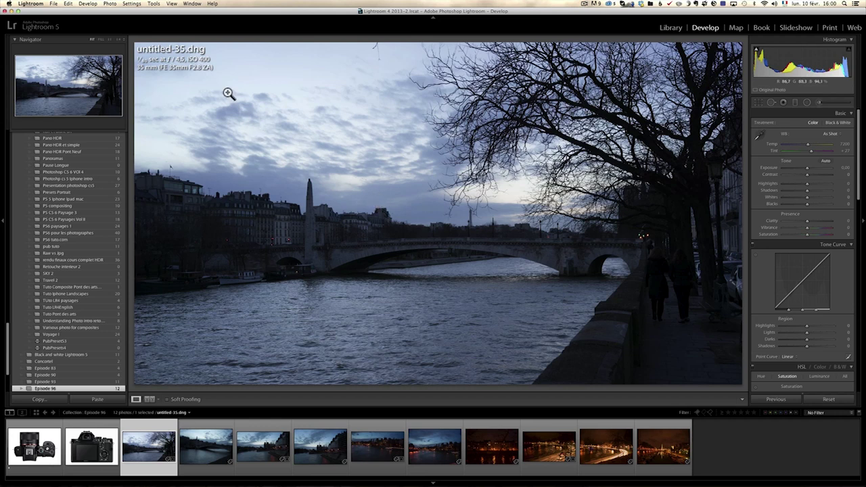
click(355, 330)
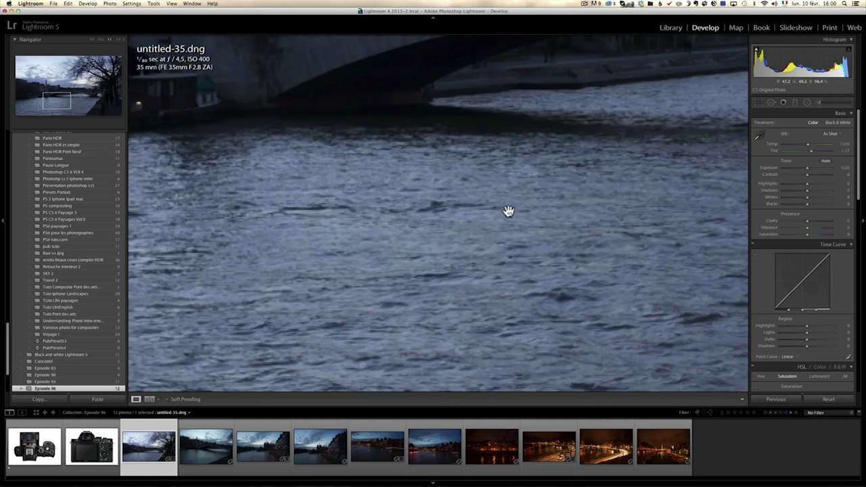
click(567, 298)
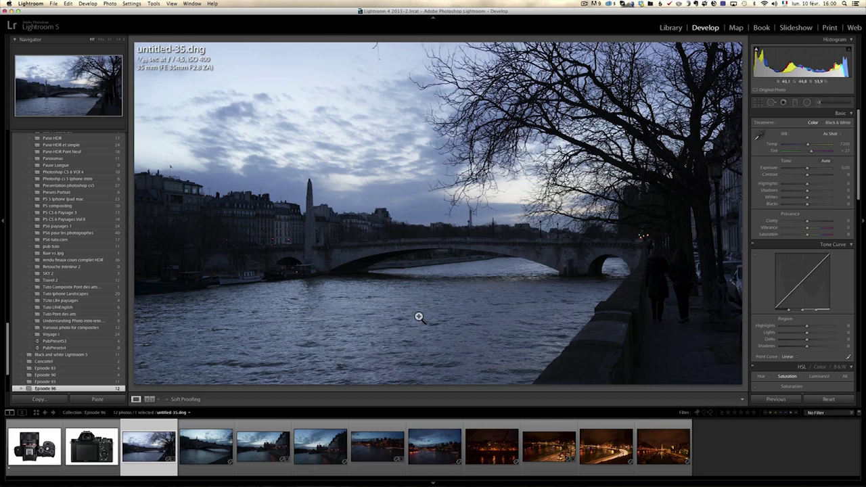
click(211, 455)
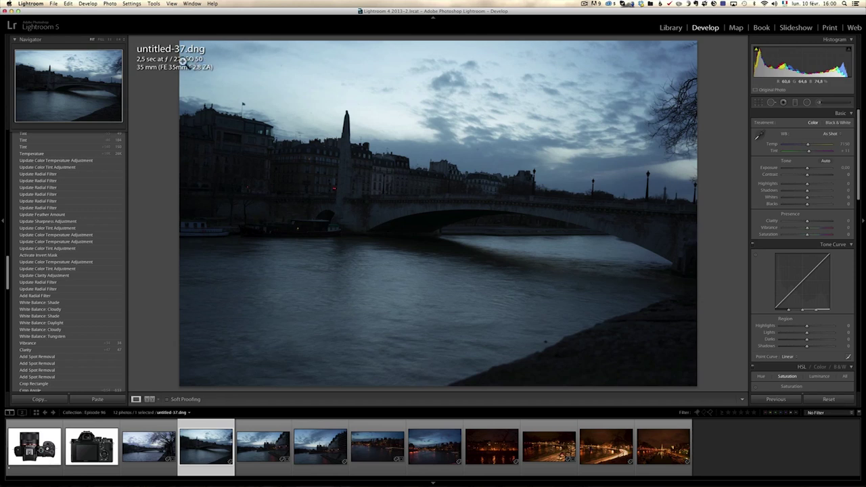
Step: Check untitled-37's river at 1:1, revisit untitled-35, then inspect Notre-Dame's towers in untitled-41 at full size
click(451, 248)
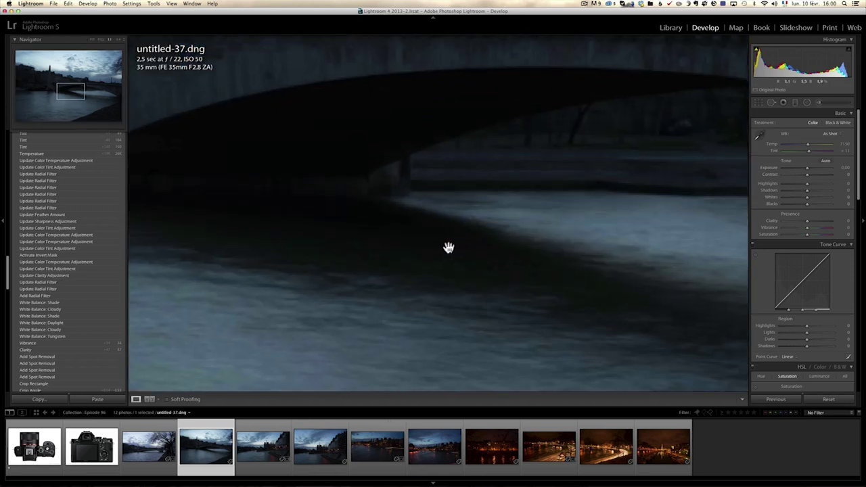
click(441, 319)
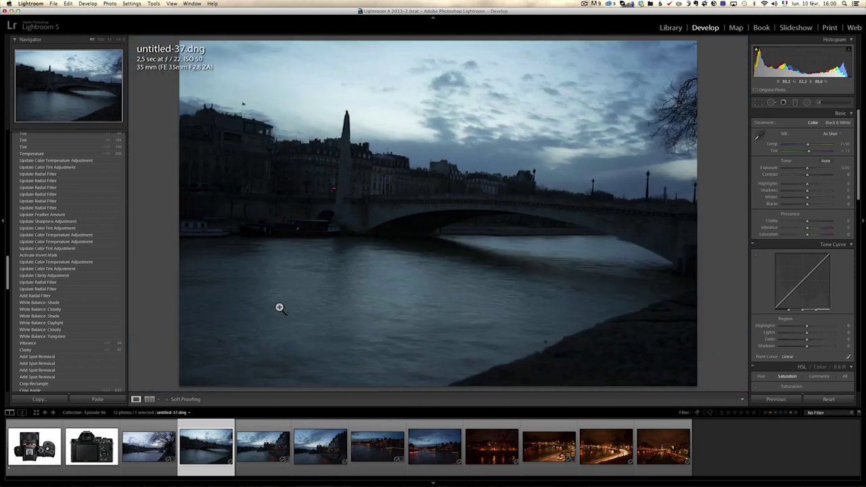
click(158, 444)
click(271, 447)
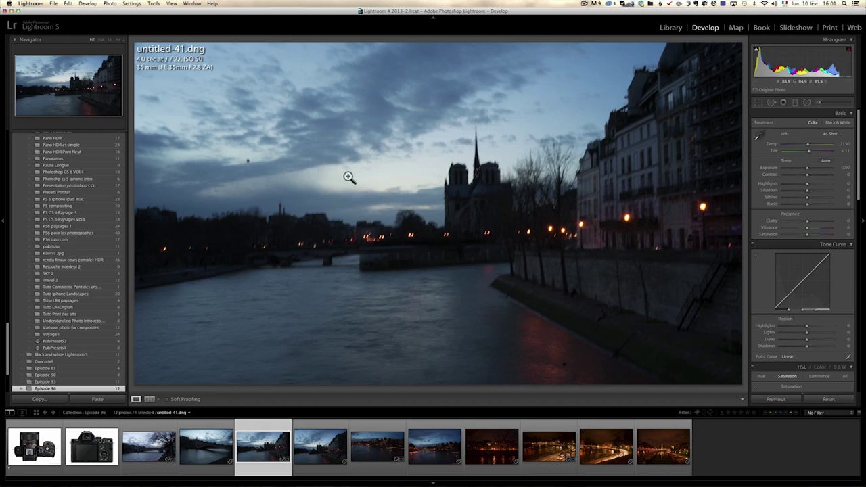
click(478, 160)
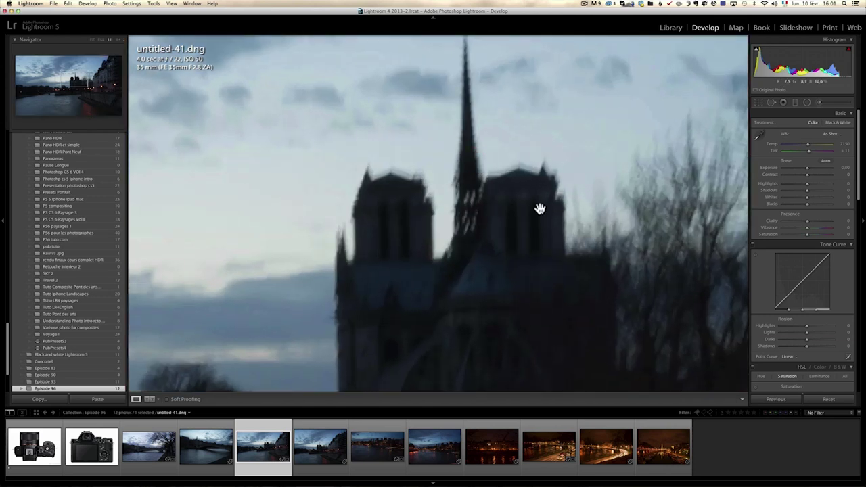
click(553, 191)
Step: Check untitled-43.dng's sharpness and sky at full size, comparing it with untitled-51.dng
click(331, 443)
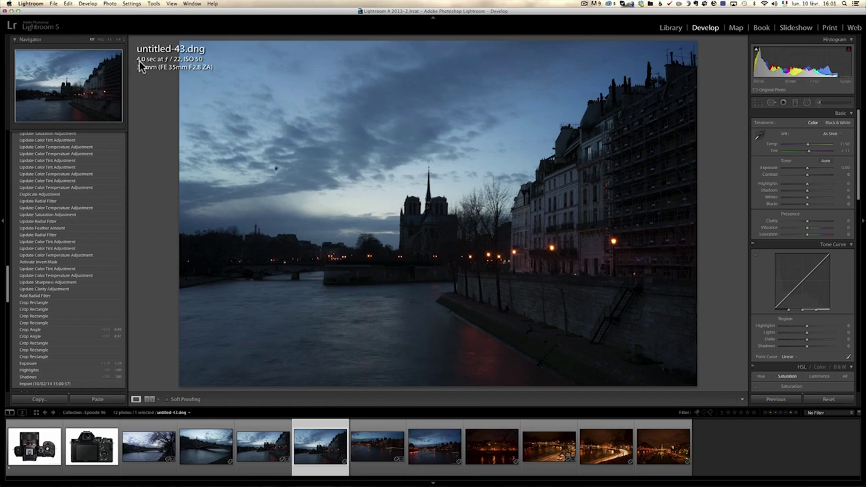
click(346, 338)
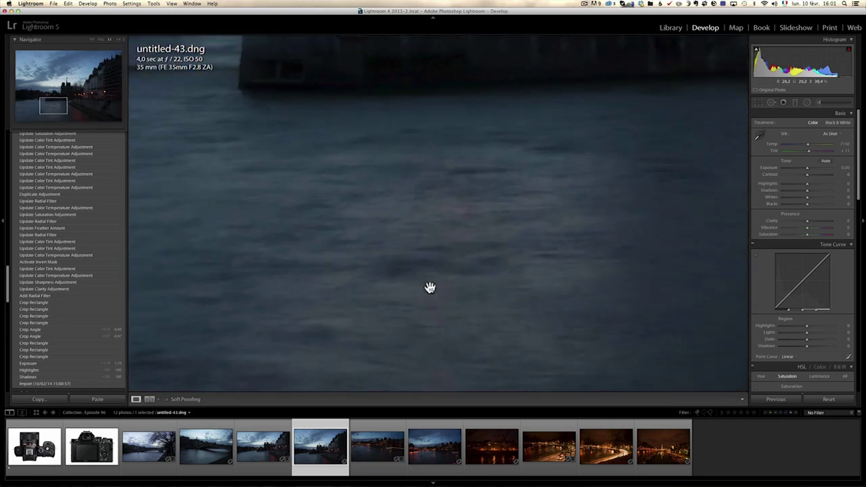
click(478, 265)
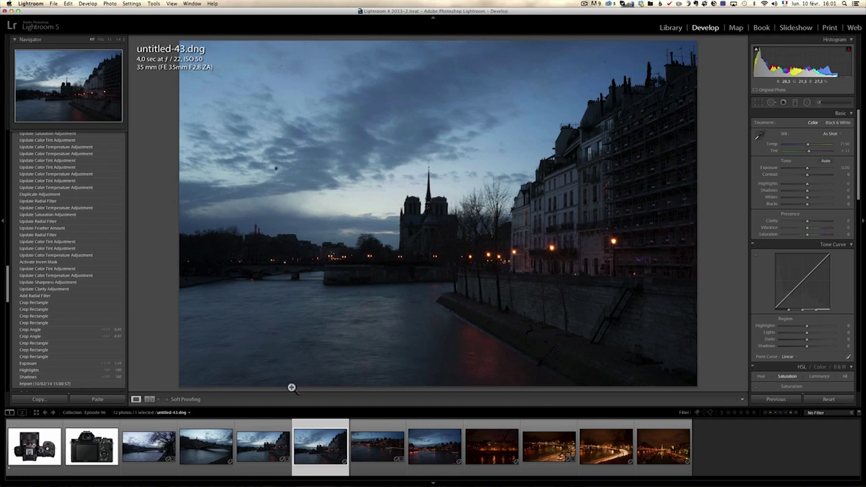
click(374, 455)
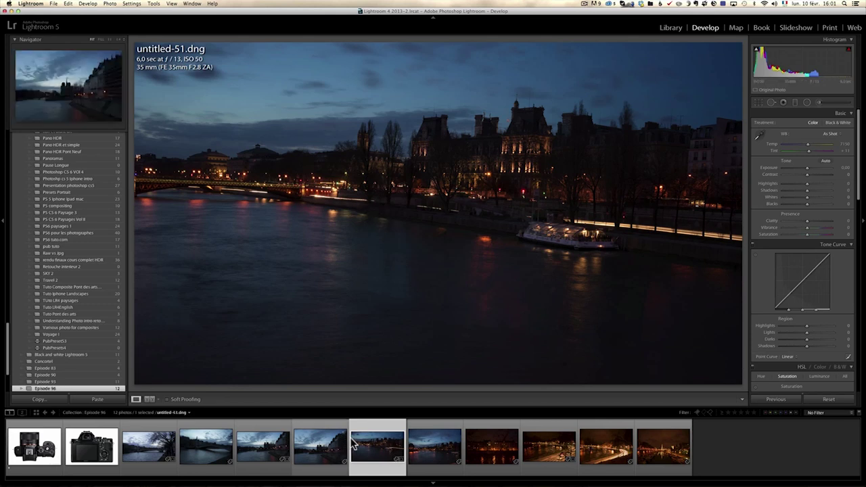
click(327, 444)
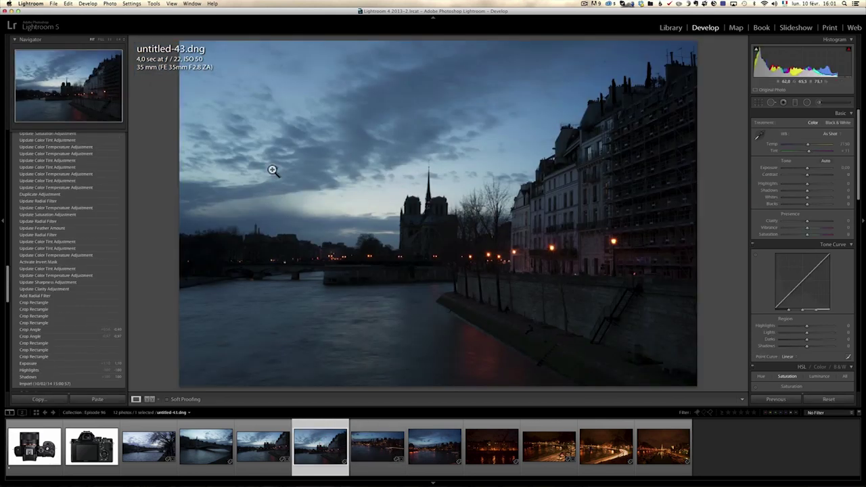
click(271, 169)
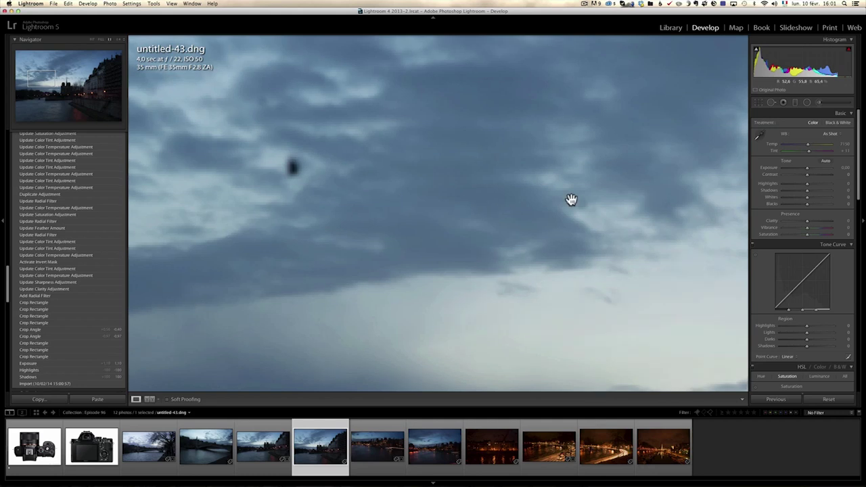
click(403, 207)
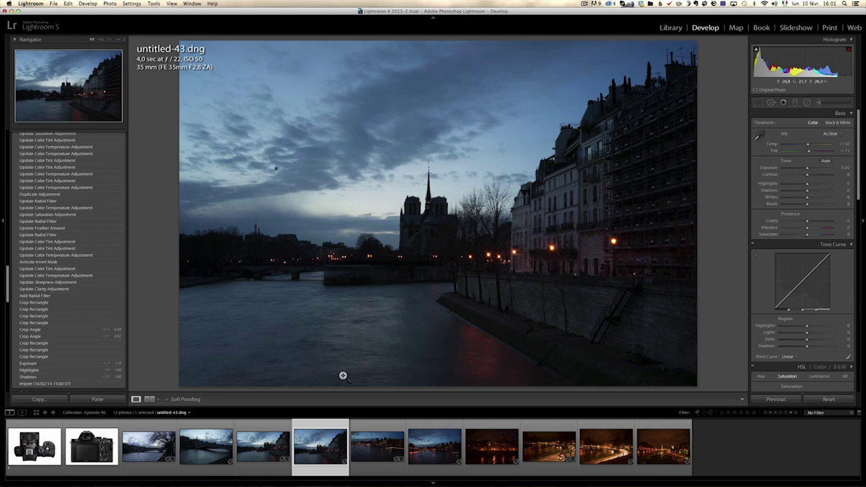
Step: Revisit untitled-51.dng, then open untitled-52.dng and check its water at 1:1
click(382, 450)
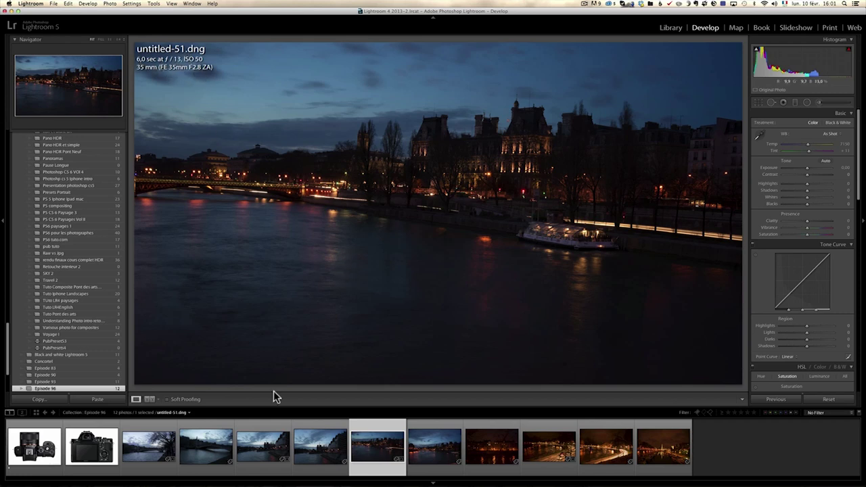
click(437, 452)
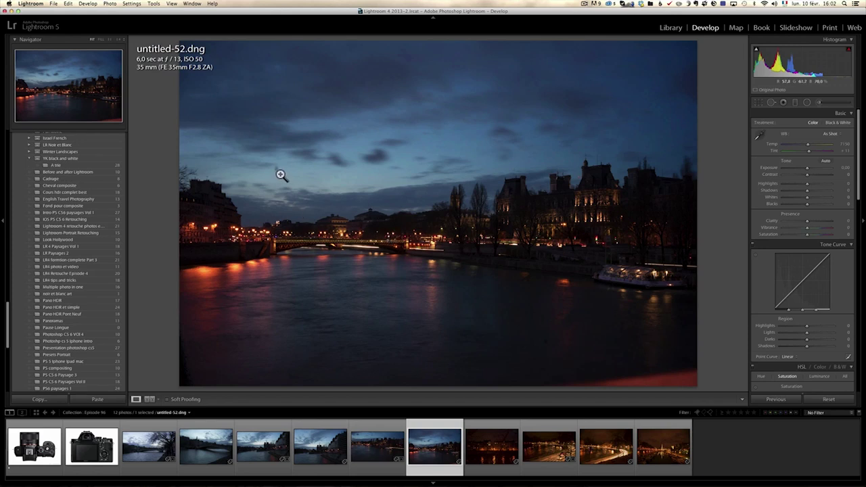
click(343, 332)
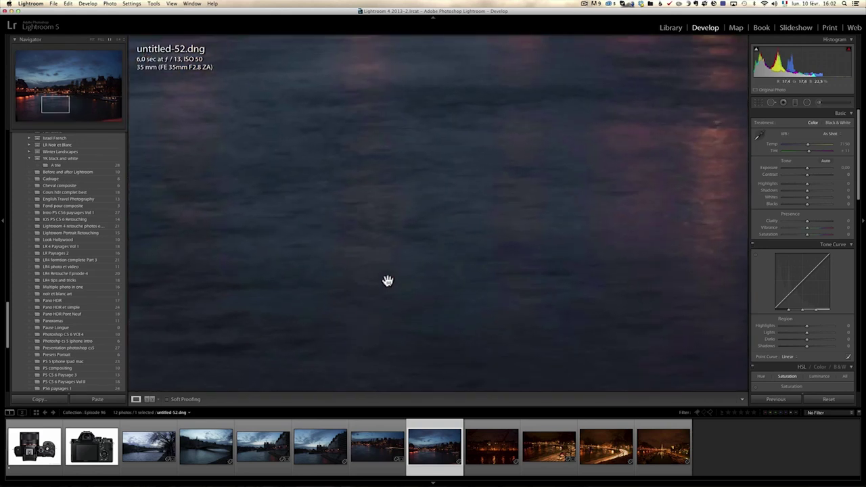
click(429, 237)
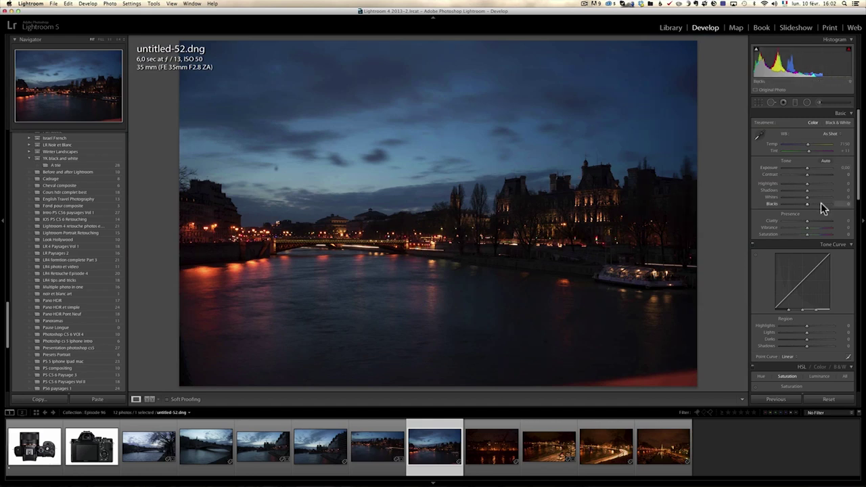
Step: Set Shadows +100, Highlights -100, Whites +38 and Blacks -17 on untitled-52.dng
drag(815, 190, 857, 193)
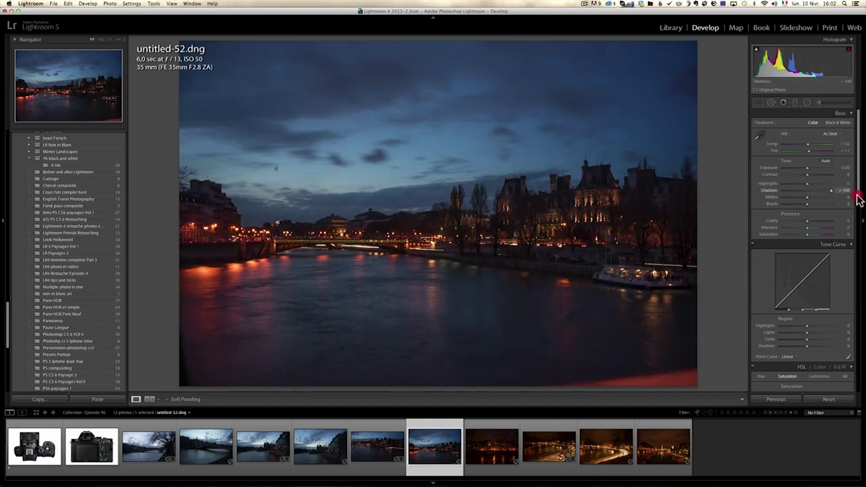
drag(805, 187, 767, 188)
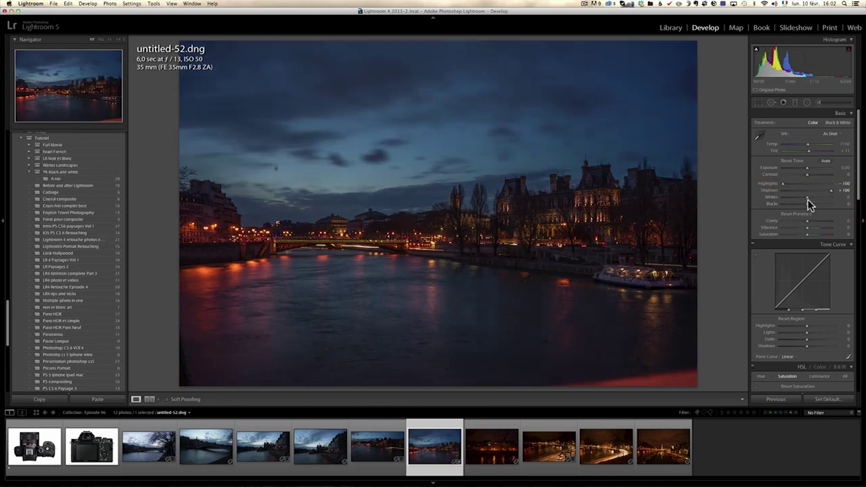
mouse_move(808, 198)
mouse_down()
mouse_move(816, 199)
mouse_move(807, 206)
mouse_up()
drag(809, 170, 812, 172)
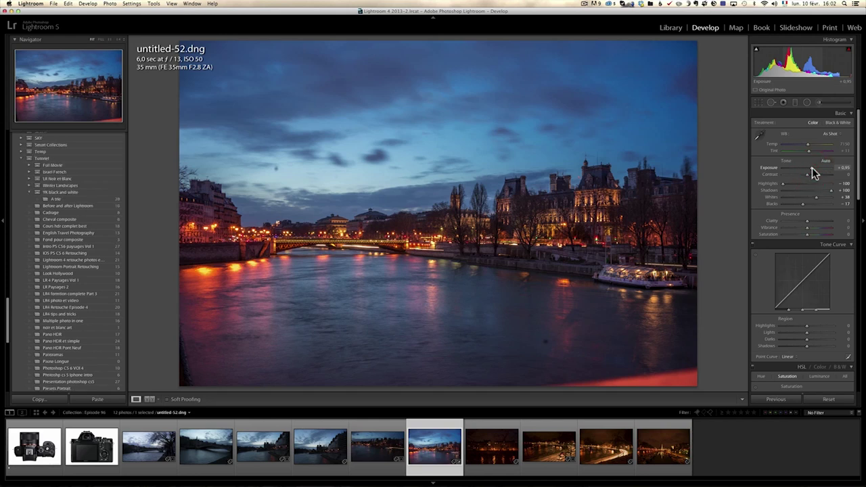
Step: Warm the white balance with the Shade preset (7500 K) and raise Tint to +28
click(833, 134)
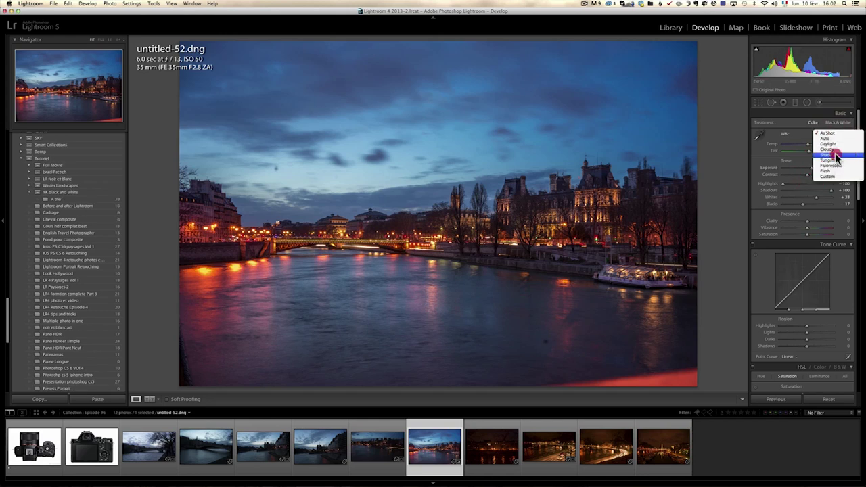
click(835, 155)
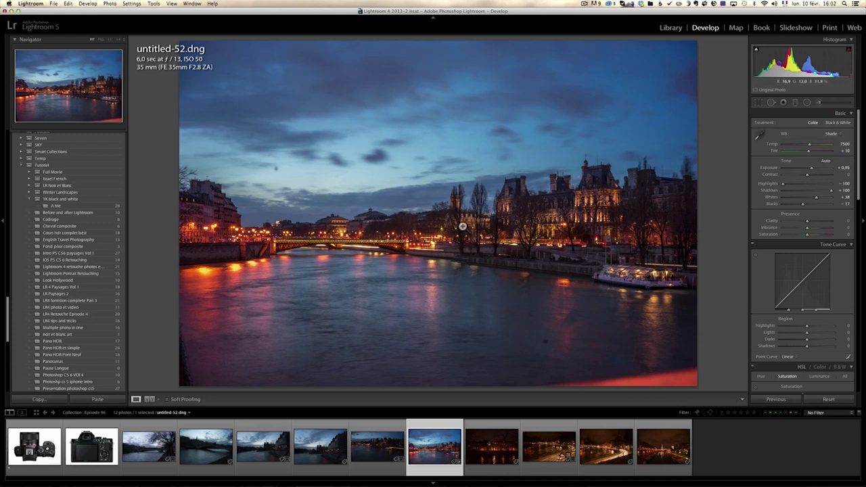
drag(809, 154, 814, 155)
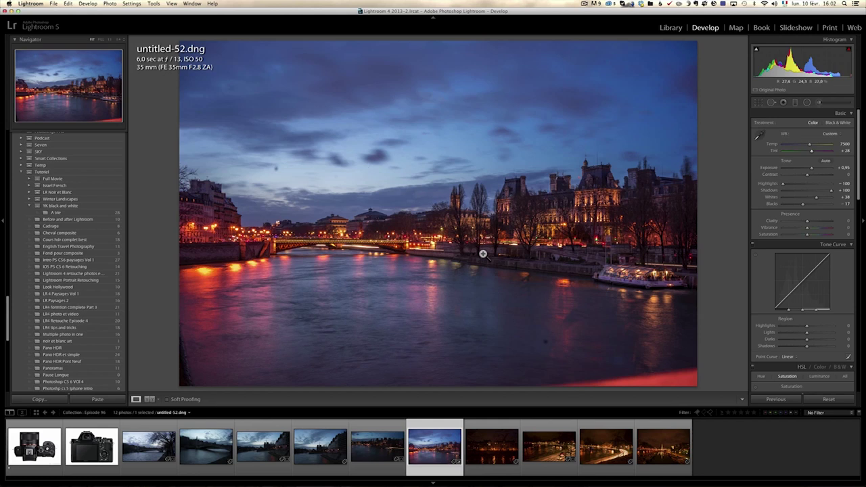
Step: Crop untitled-52.dng to a panoramic strip, trimming sky from the top and water from the bottom
click(758, 104)
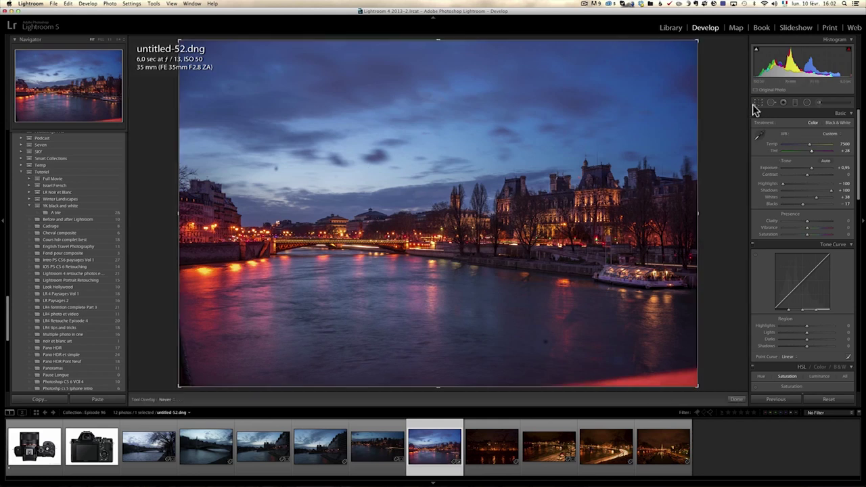
mouse_move(437, 40)
mouse_down()
mouse_move(441, 72)
mouse_move(439, 51)
mouse_up()
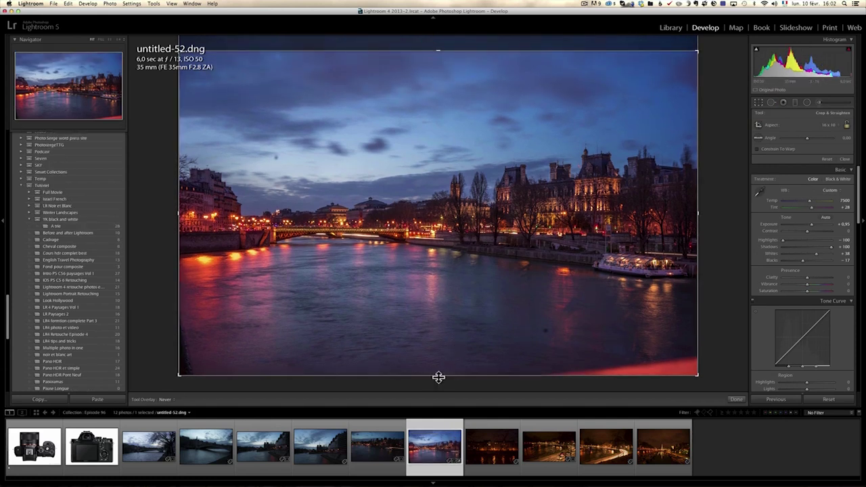
drag(440, 376, 442, 346)
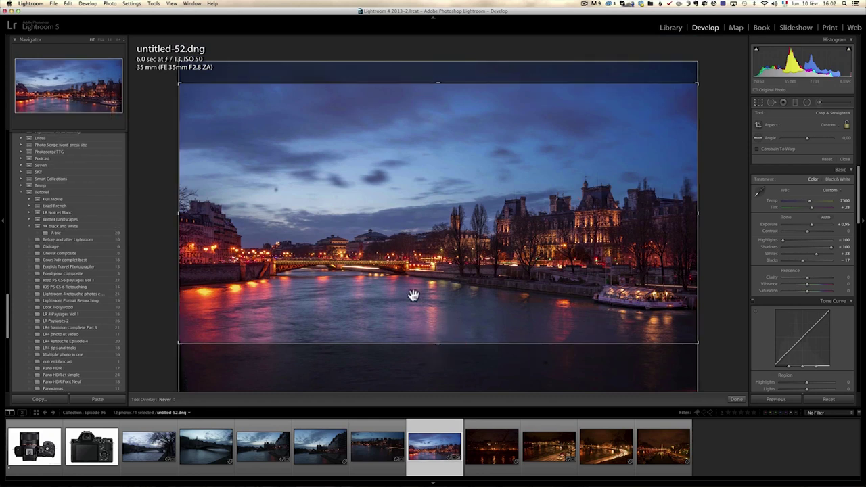
key(Return)
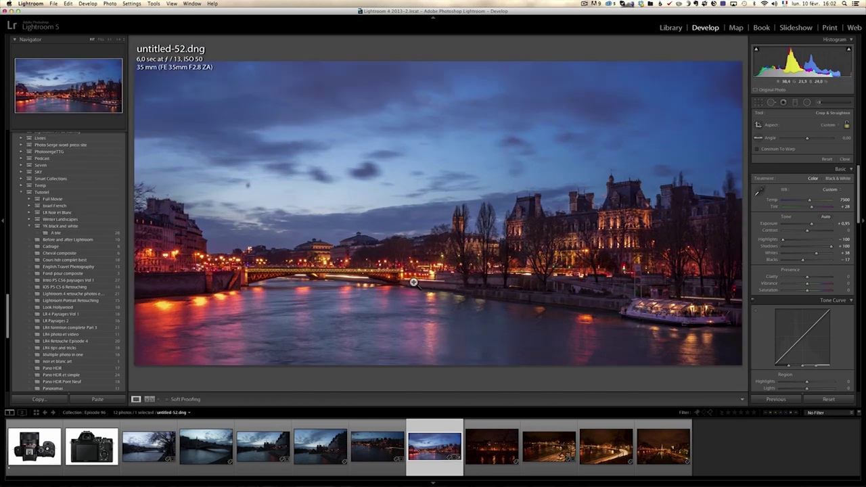
Step: Draw a graduated filter over the sky, reset its effects, and darken its exposure to about −1.01
click(796, 103)
drag(397, 110, 398, 228)
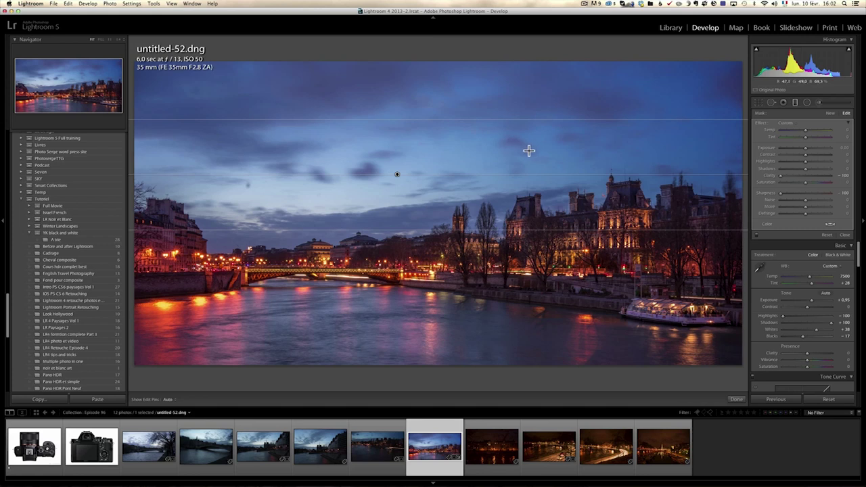
key(alt)
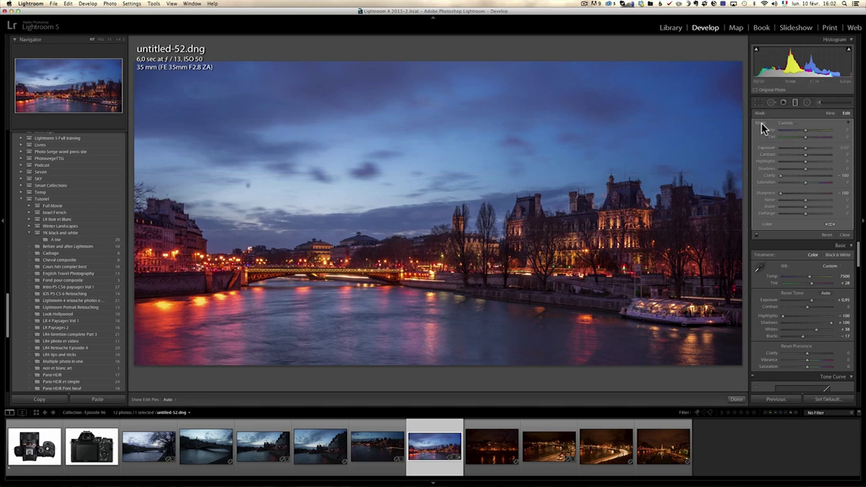
alt+click(763, 128)
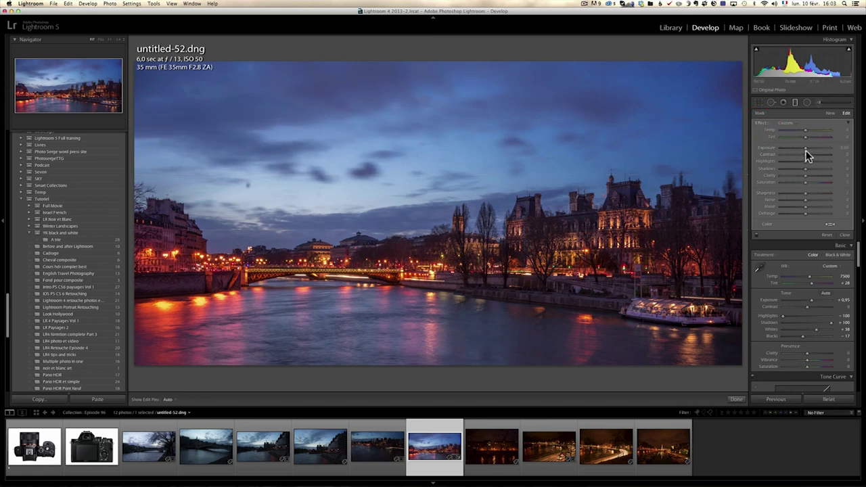
drag(806, 151, 819, 176)
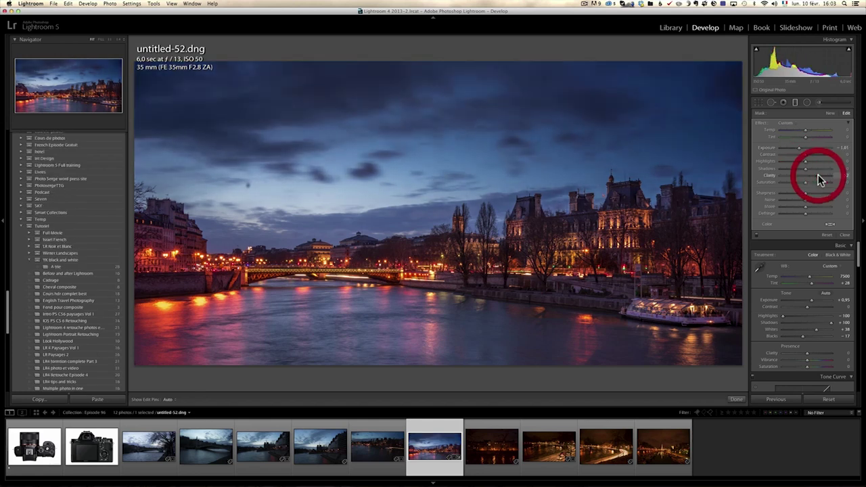
Step: Finish the sky gradient and leave Spot Removal without making changes
click(845, 235)
click(772, 103)
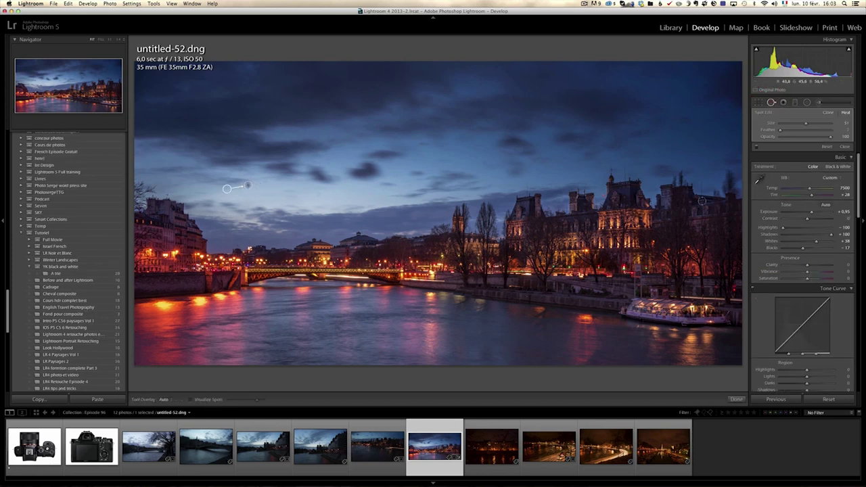
click(844, 148)
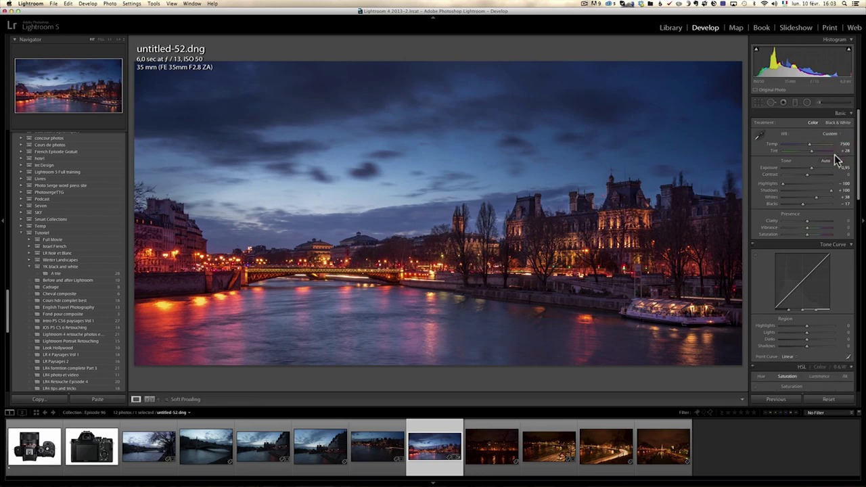
Step: Raise Clarity to +51 and Vibrance to +37, checking the water below the bridge at 1:1
click(819, 220)
click(816, 228)
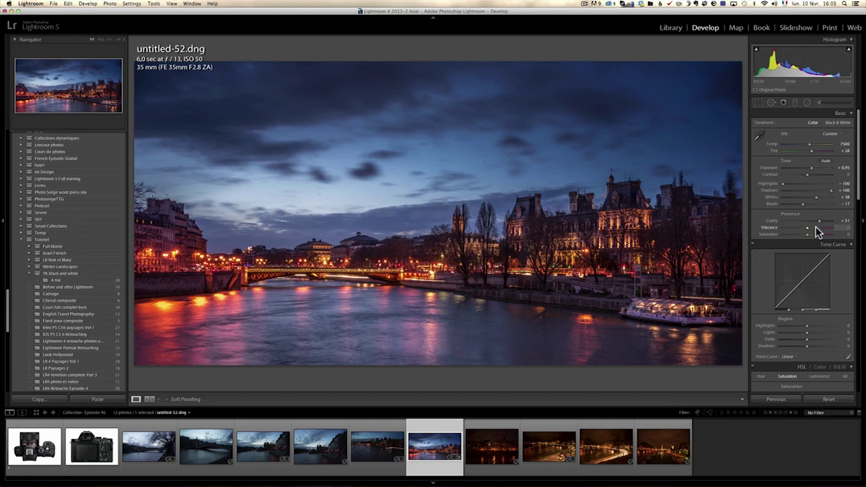
scroll(818, 250, down, 6)
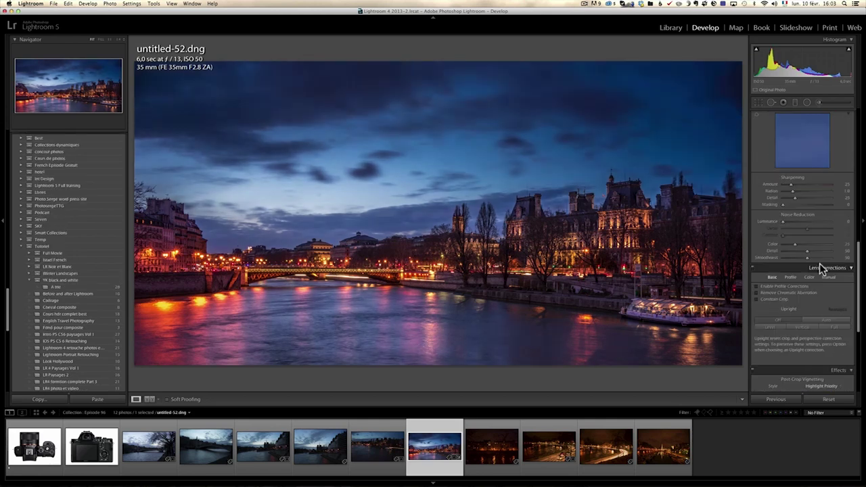
scroll(819, 264, up, 2)
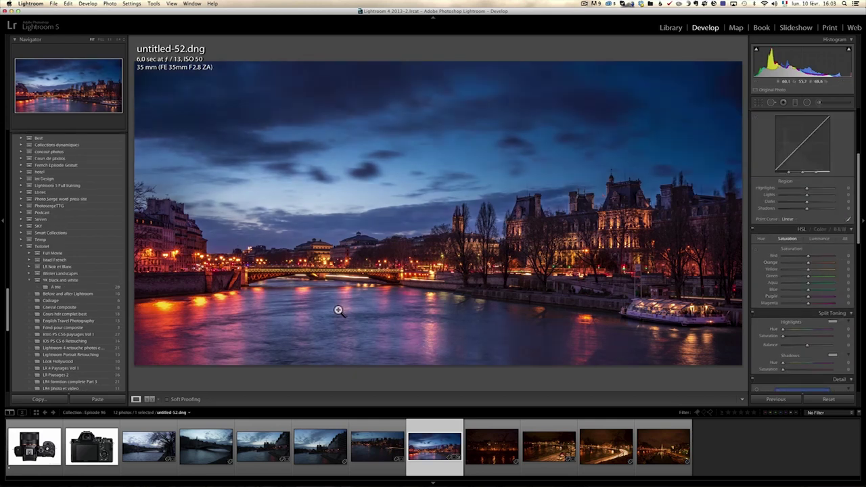
click(383, 319)
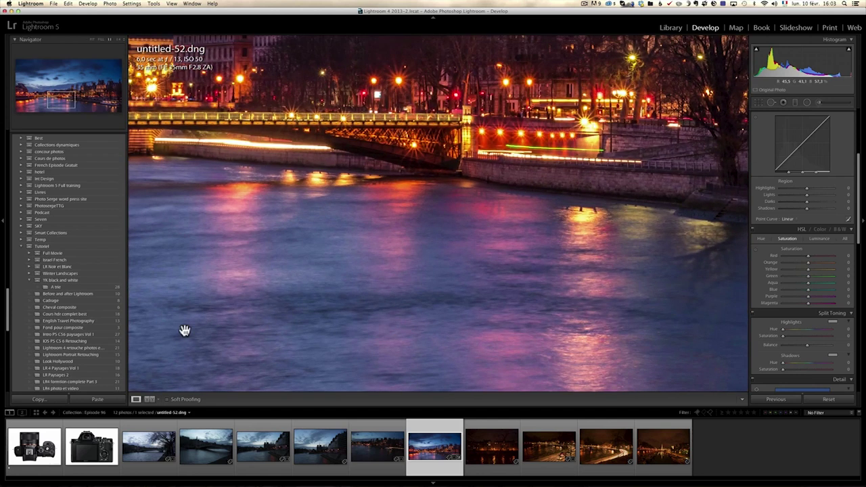
click(524, 312)
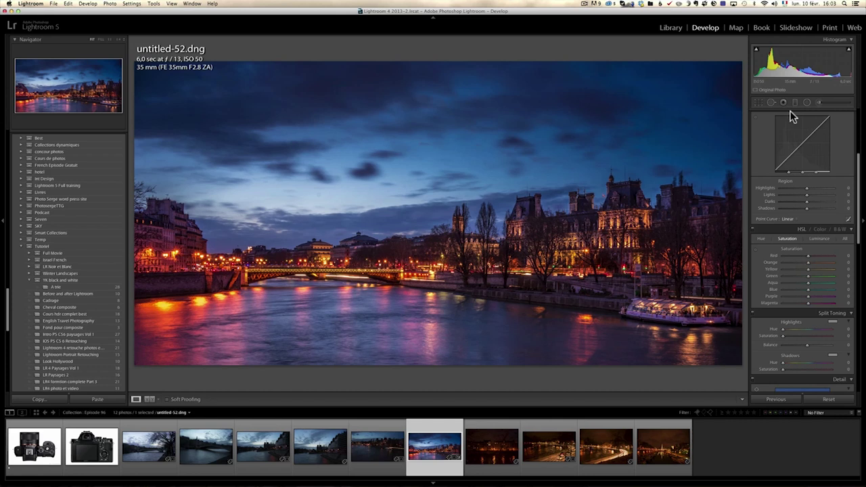
Step: Add a lower graduated filter over the water with Clarity -100 and exposure about −1.33, dragged further down
key(m)
drag(400, 350, 401, 251)
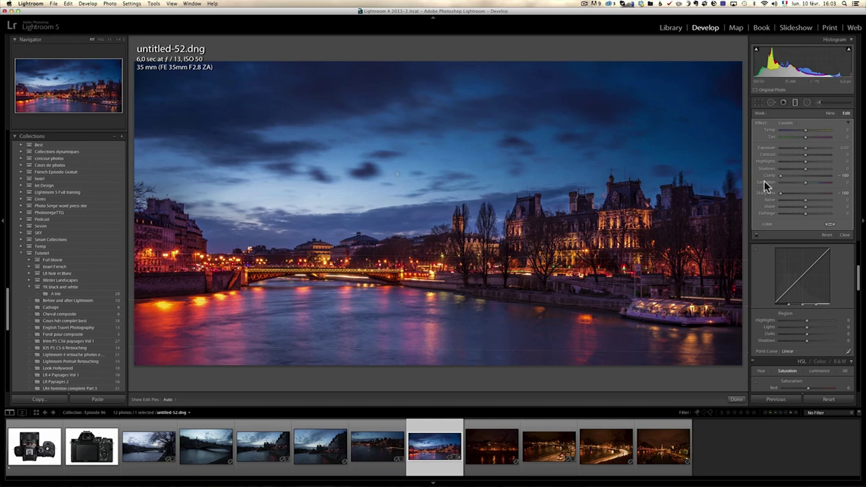
drag(782, 193, 780, 175)
drag(806, 148, 799, 149)
drag(401, 304, 402, 352)
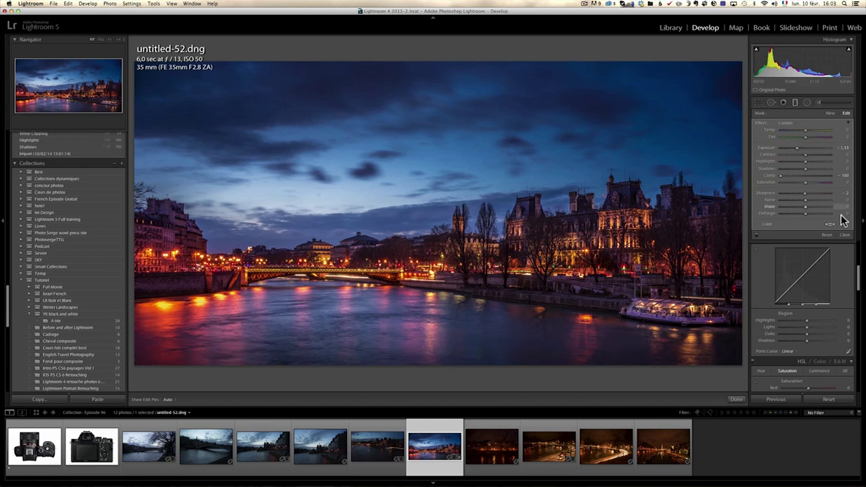
Step: Finish the gradient, show capture date and 7360 x 3682 size in the overlay, and check the bridge at 1:1
click(845, 236)
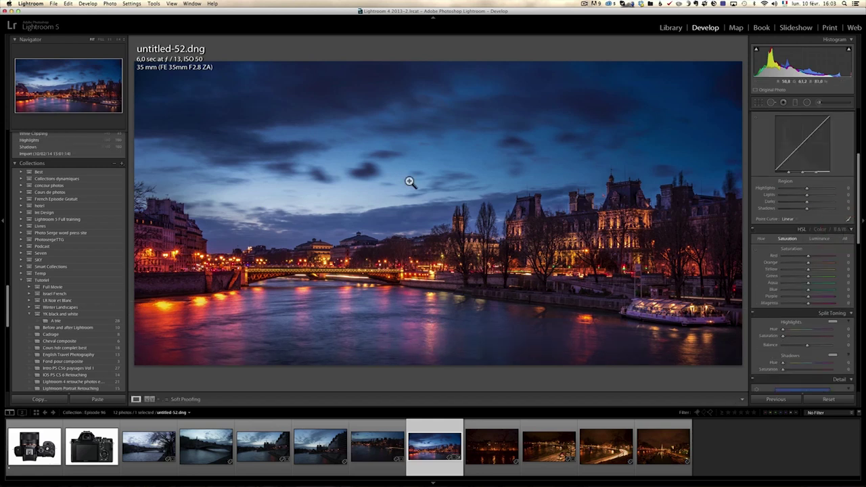
key(i)
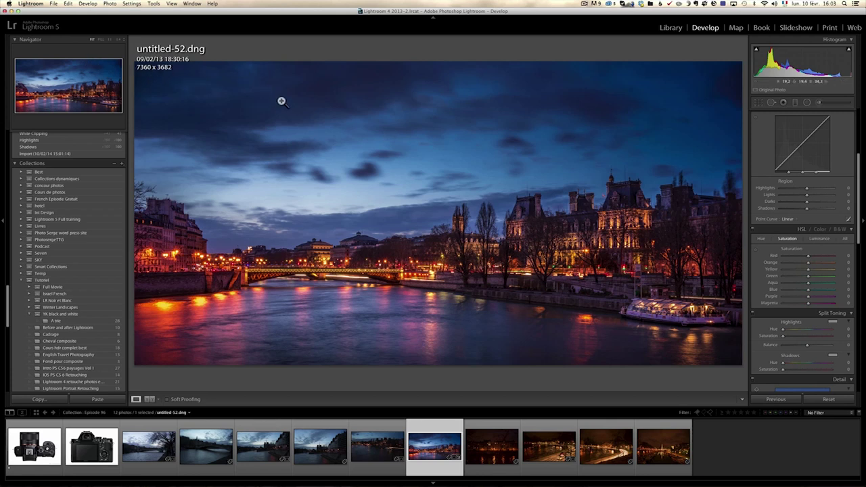
click(387, 241)
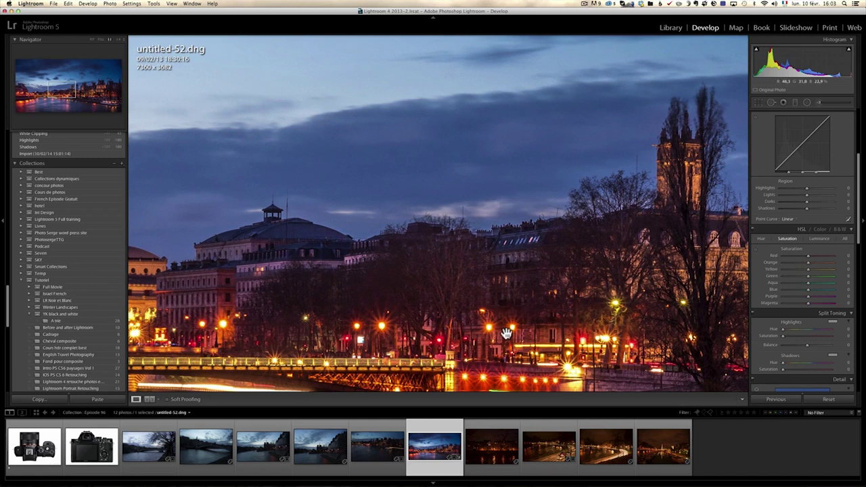
scroll(506, 333, down, 5)
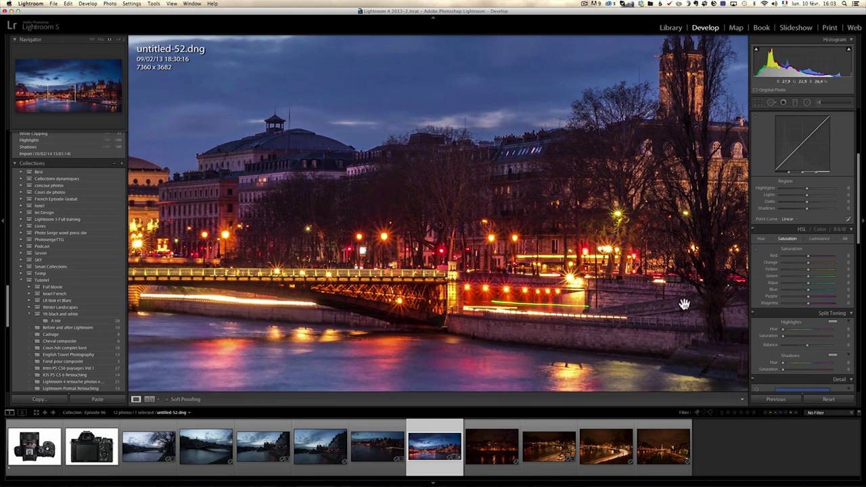
click(426, 192)
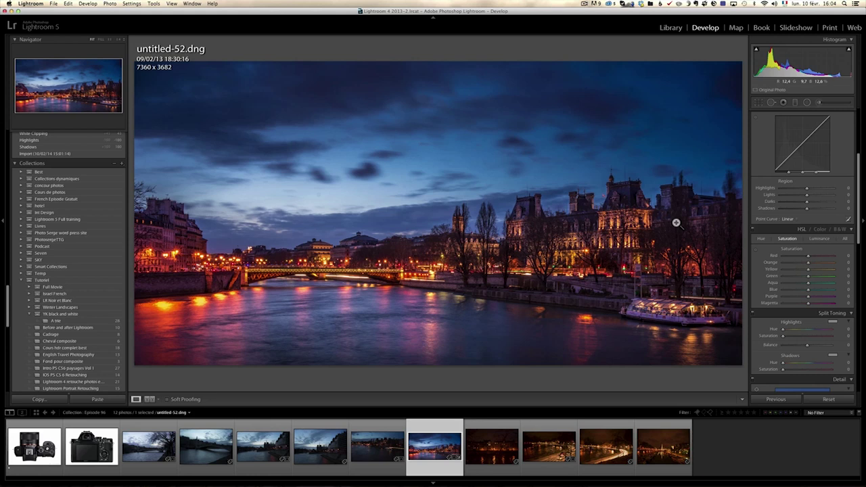
drag(859, 183, 858, 149)
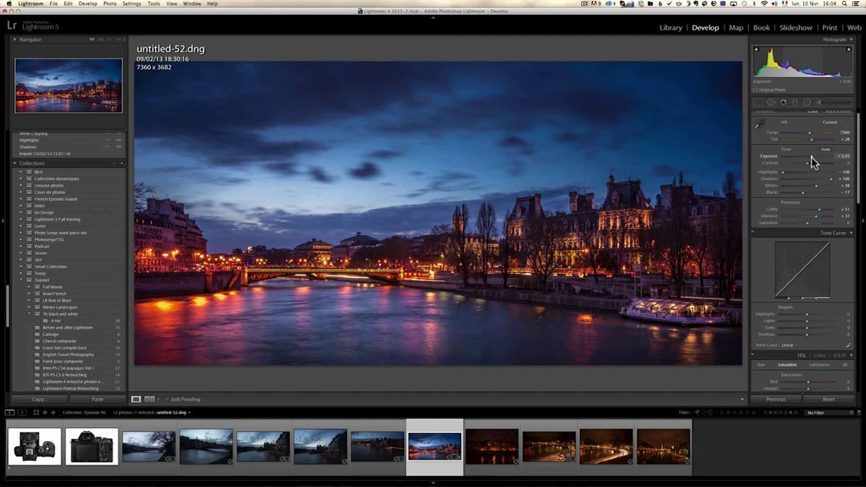
Step: Open untitled-61, the riverside night shot with traffic beside the Seine
click(568, 453)
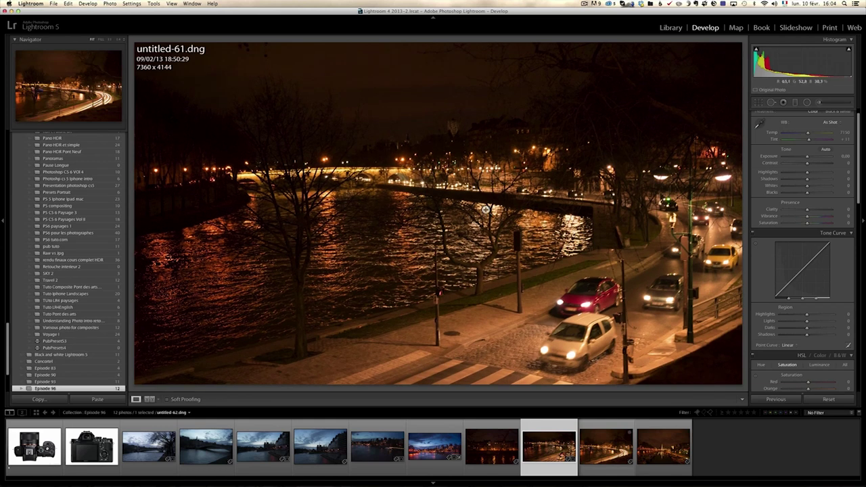
Step: Show lens info and inspect untitled-61's trees and tower at 1:1, then switch to untitled-62
key(i)
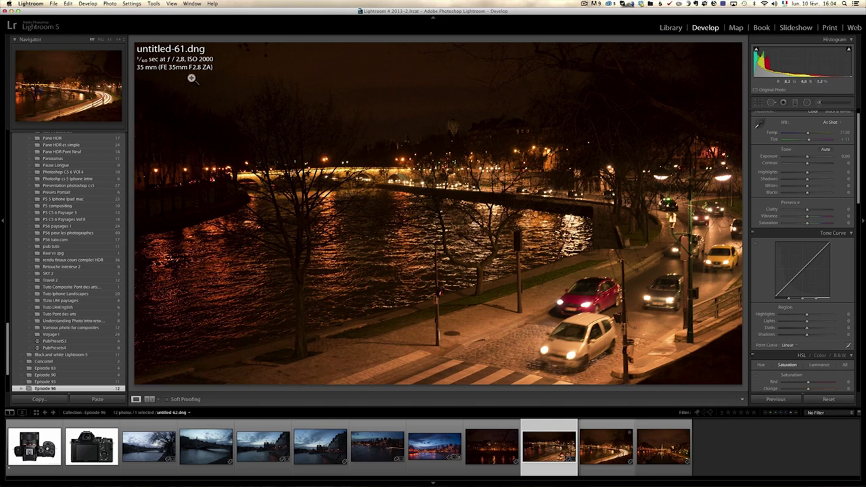
click(521, 158)
drag(440, 152, 522, 306)
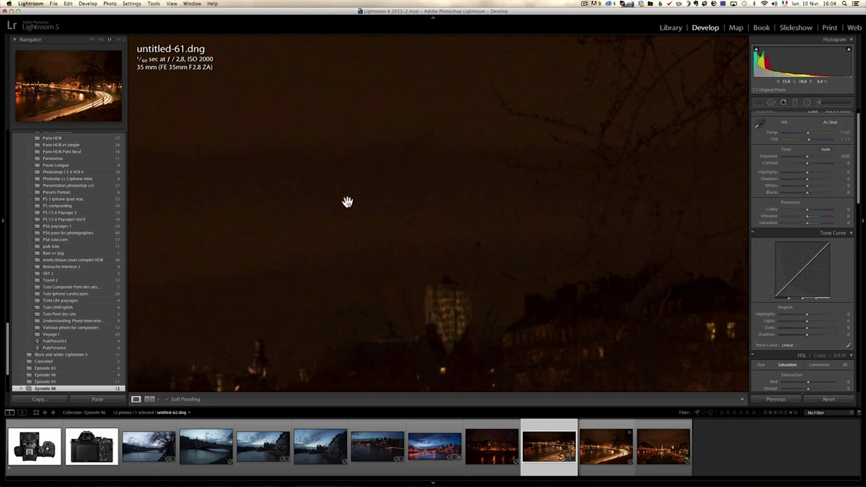
click(459, 192)
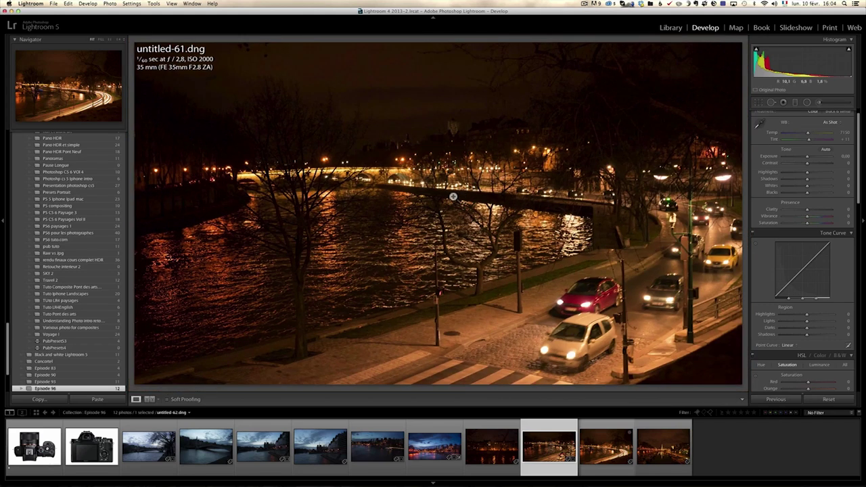
click(597, 455)
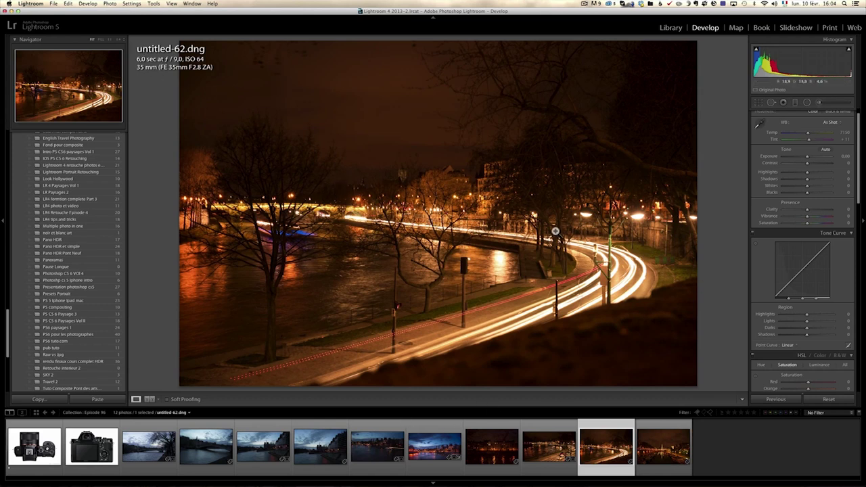
Step: Compare untitled-62 and untitled-61 up close, then return to the camera photo untitled-1.jpg
click(342, 295)
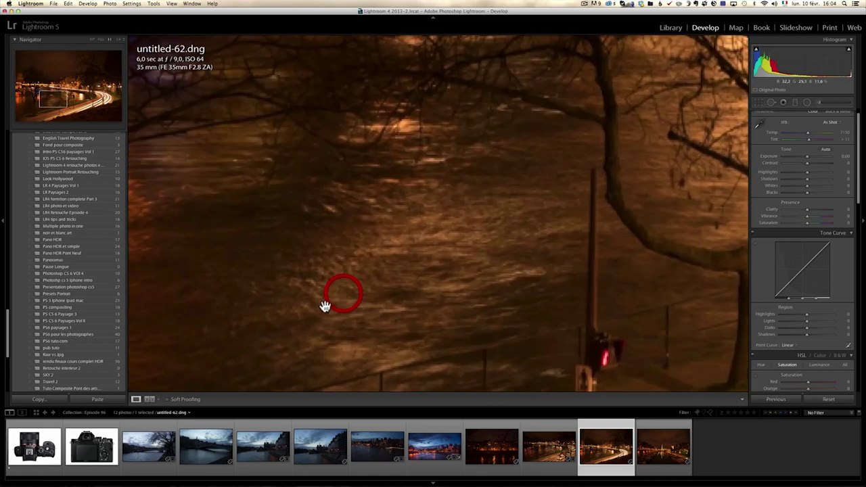
click(489, 248)
key(Left)
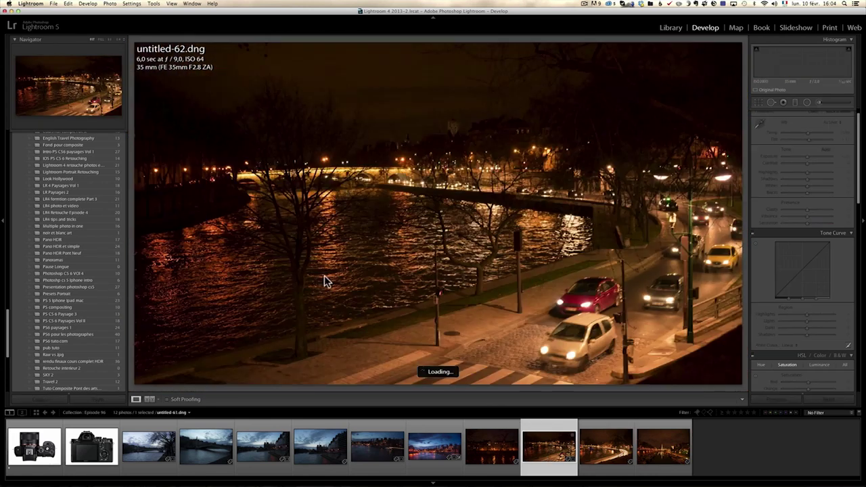
click(590, 441)
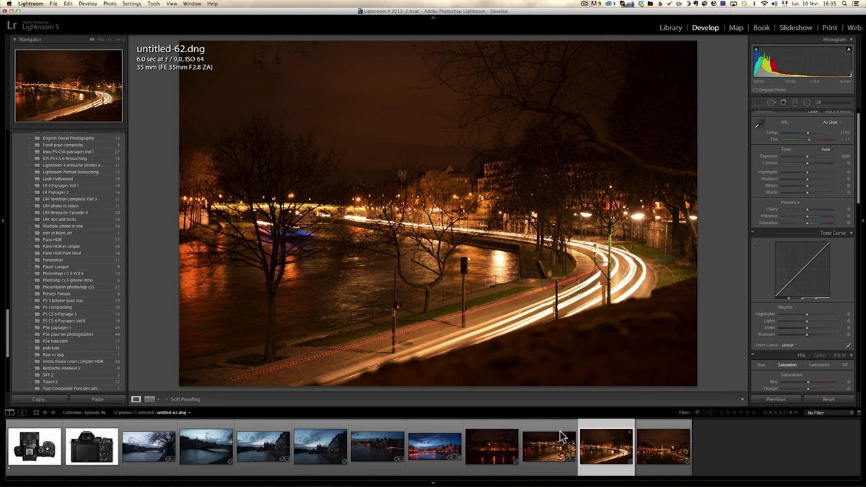
click(53, 452)
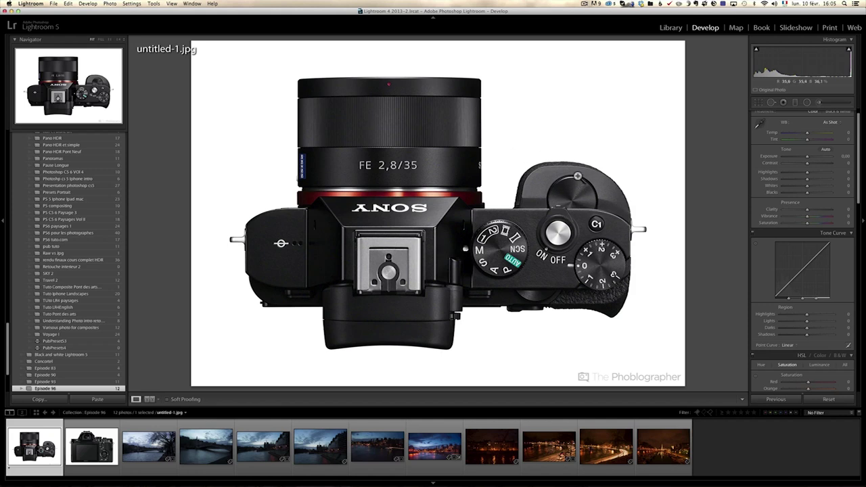
Step: Browse the camera back and top-view photos, then load the Bastille night shot untitled-63.dng
click(92, 447)
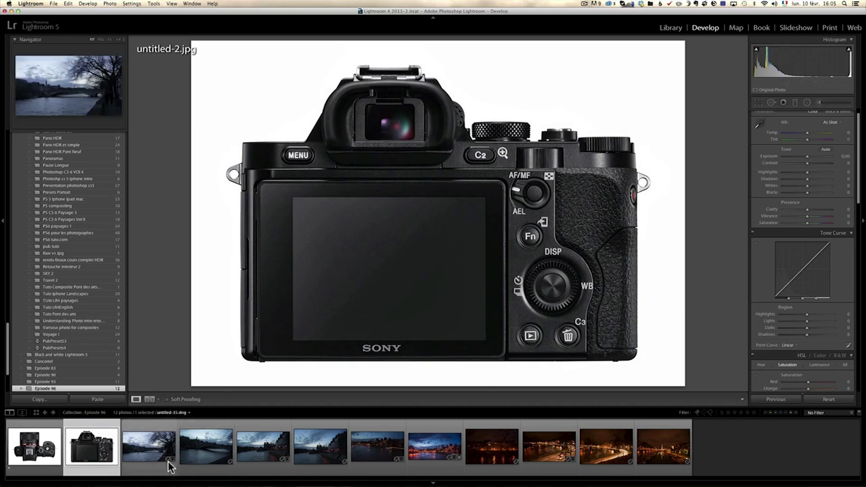
click(40, 446)
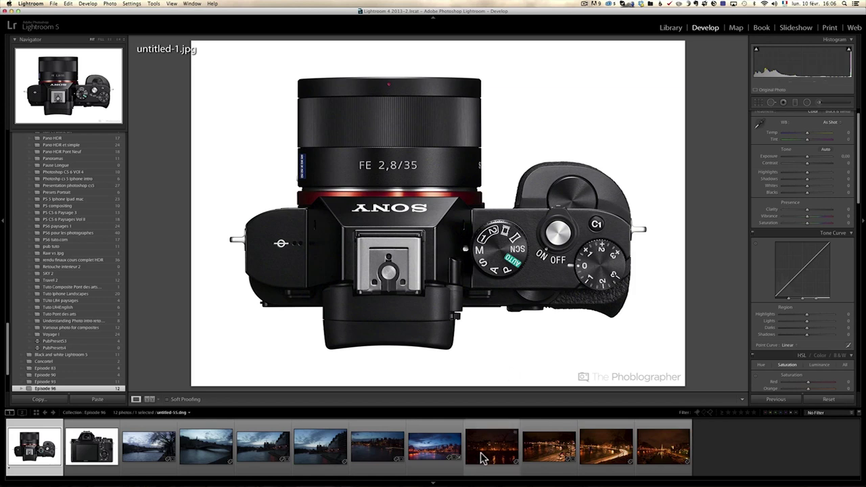
click(434, 447)
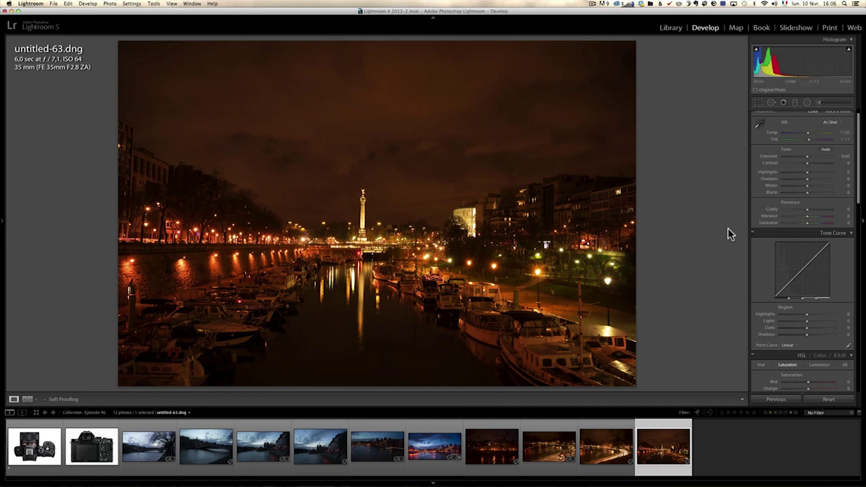
Step: Set the white balance to Tungsten (2850 K) after trying Fluorescent
scroll(861, 208, up, 1)
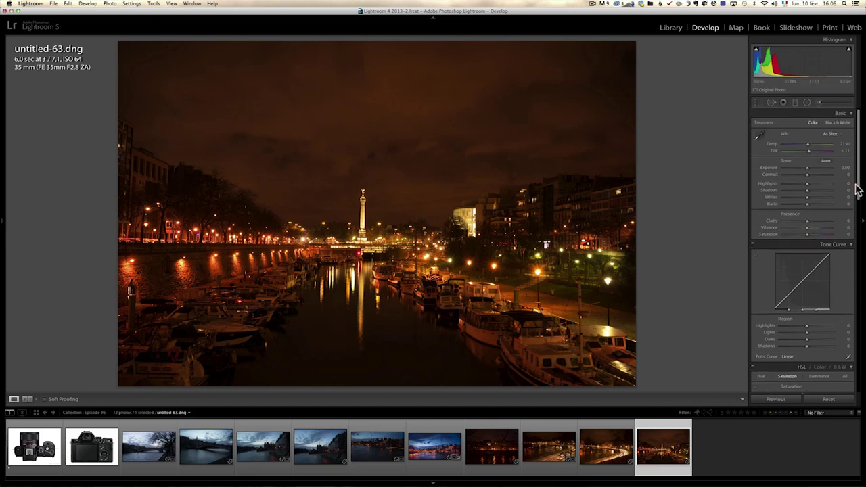
click(831, 133)
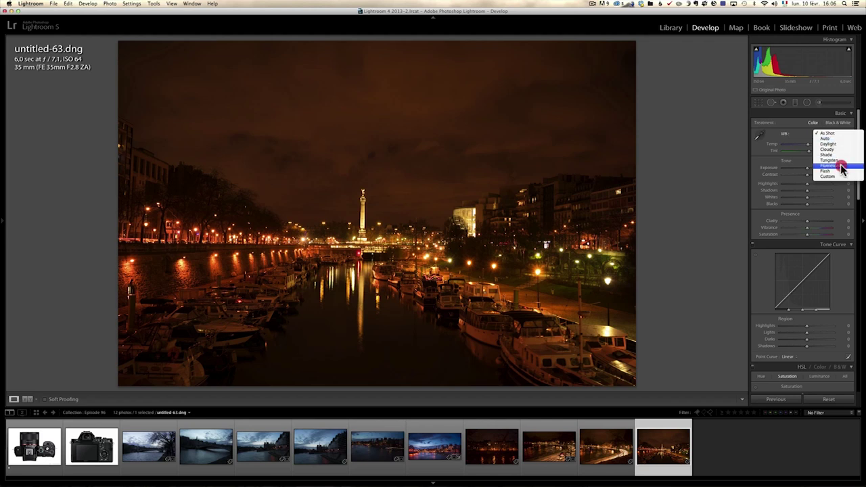
click(842, 167)
click(836, 140)
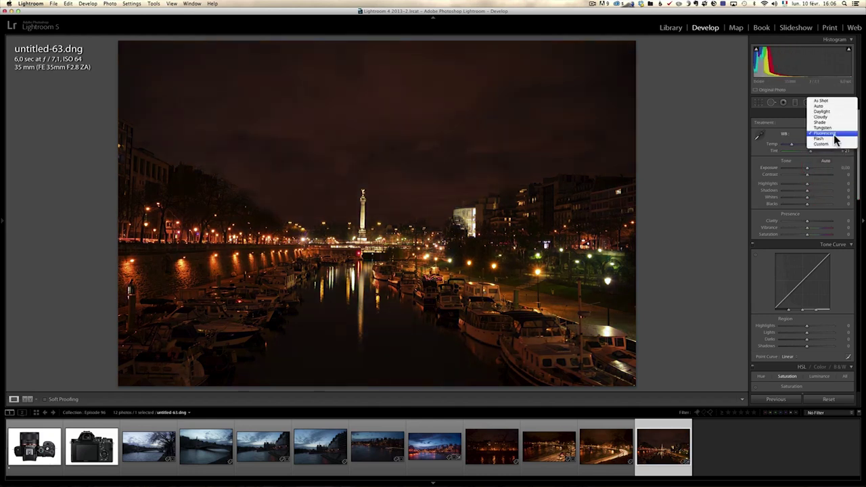
click(836, 128)
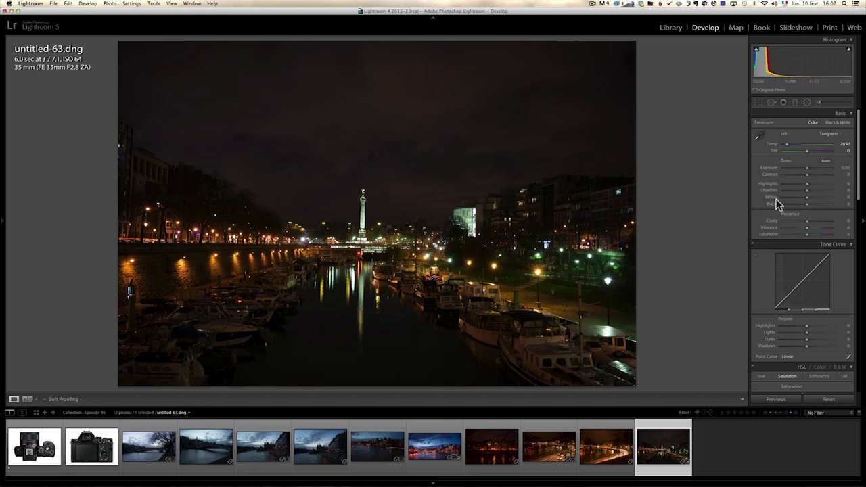
Step: Set Shadows +100, Exposure +1.20, Highlights -36, Whites +31, Blacks -24 and Clarity +45
drag(807, 192, 858, 195)
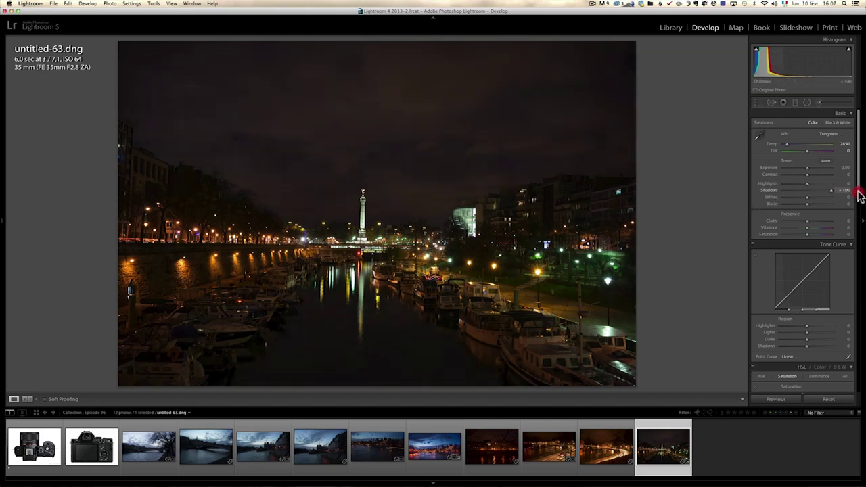
drag(807, 168, 796, 183)
alt+click(807, 197)
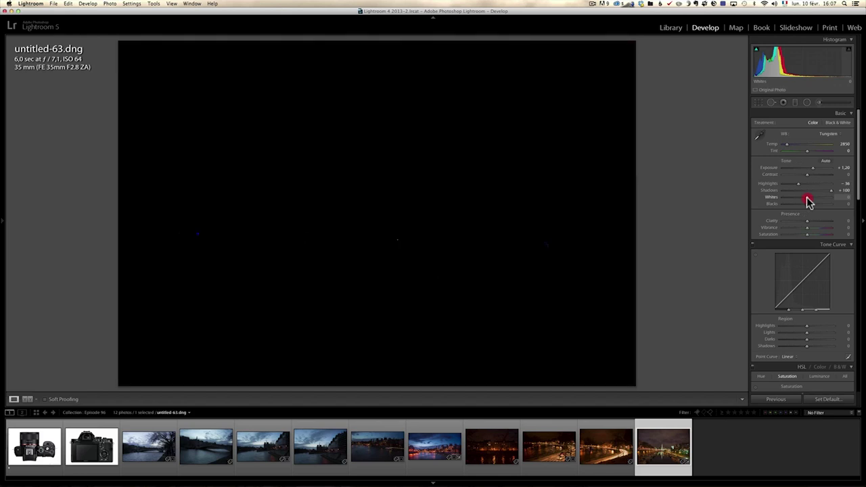
drag(811, 199, 801, 205)
alt+click(807, 203)
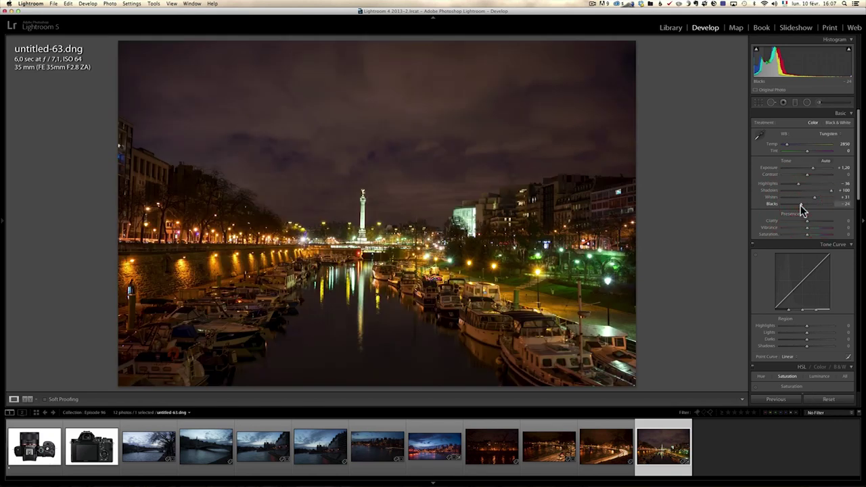
click(818, 221)
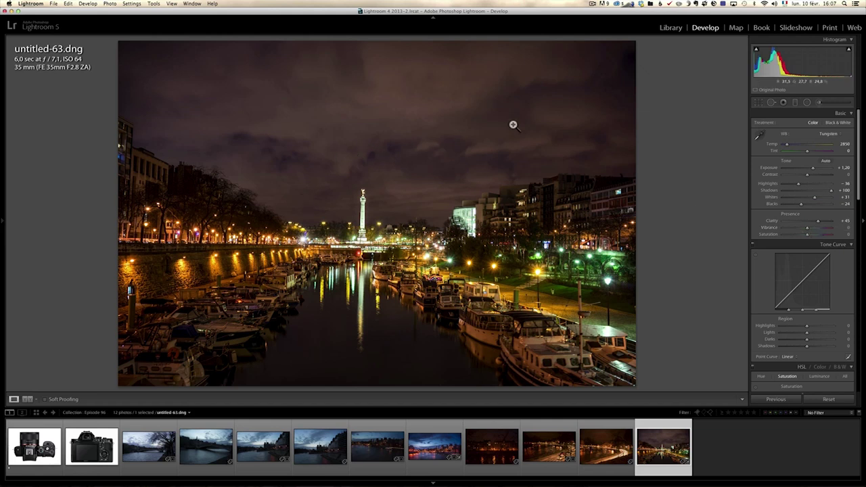
Step: Crop foreground and sky into a panoramic strip, then check the lit column up close
click(759, 102)
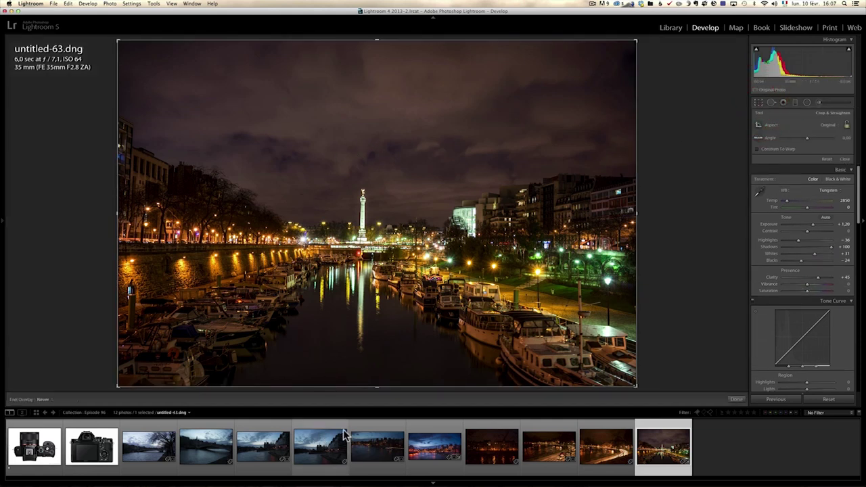
drag(377, 387, 376, 372)
drag(379, 57, 375, 83)
click(375, 83)
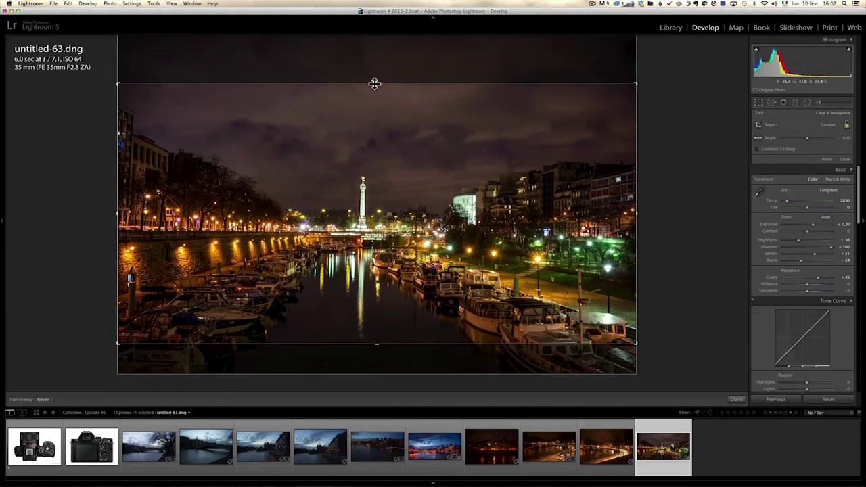
key(Return)
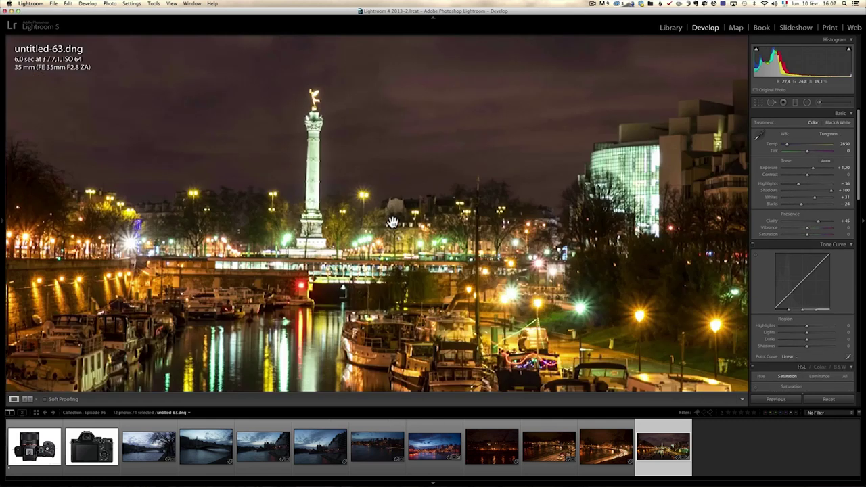
click(383, 216)
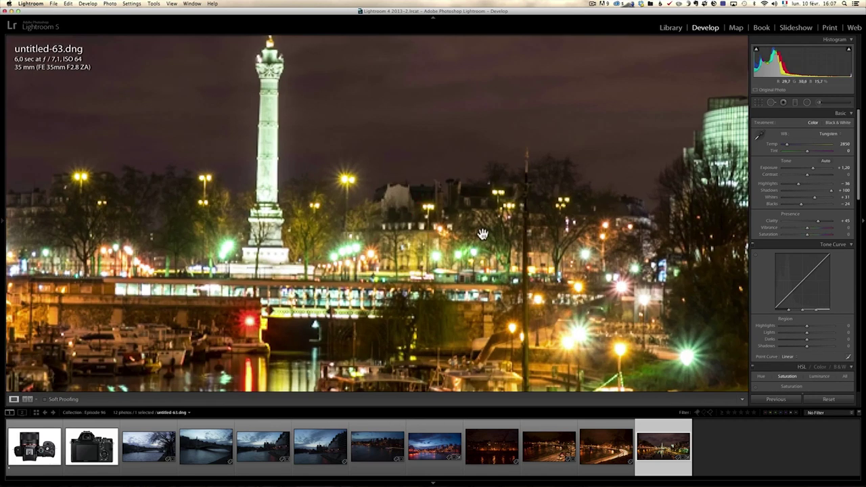
click(280, 171)
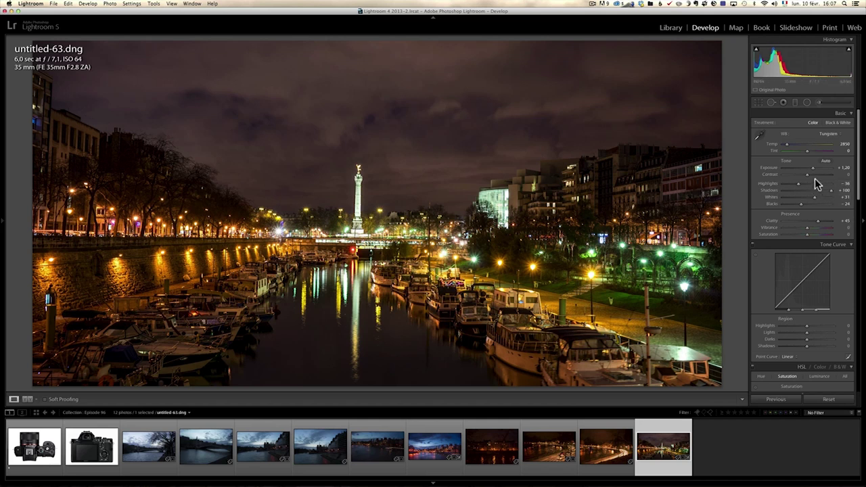
Step: Set contrast +17 and exposure +1.65, then drag a graduated filter down over the sky
drag(811, 174, 813, 174)
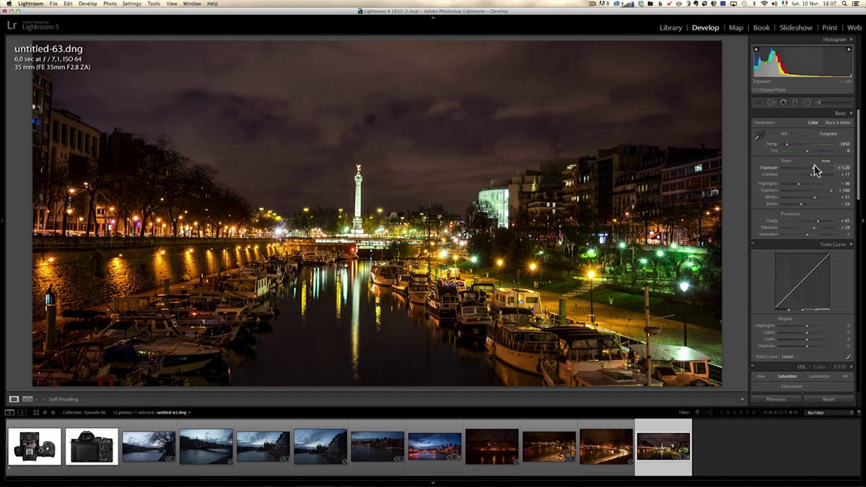
drag(815, 172, 818, 172)
click(795, 102)
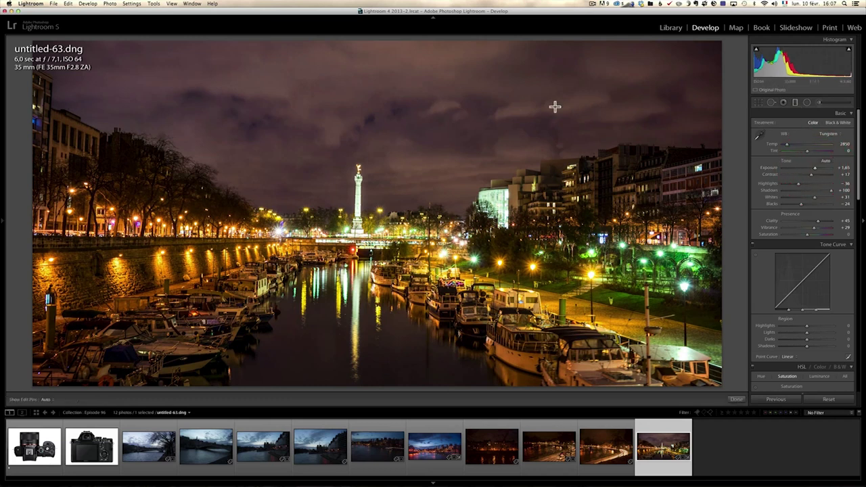
drag(446, 134, 444, 217)
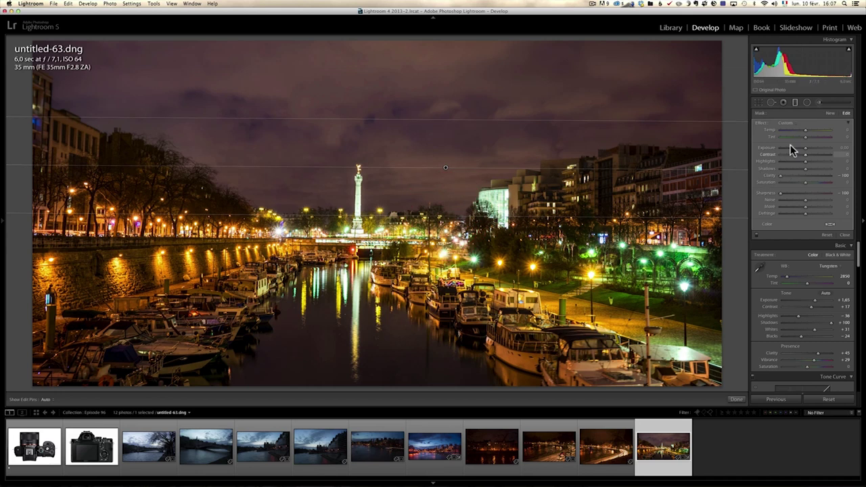
Step: Reset the graduated filter's effects, set its exposure to -0.84, then pull Highlights to -80
key(alt)
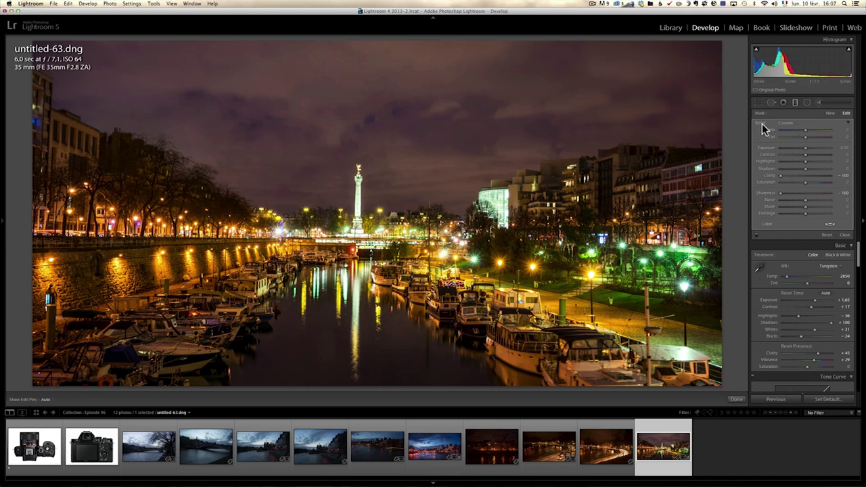
double_click(762, 125)
click(807, 153)
drag(807, 153, 801, 148)
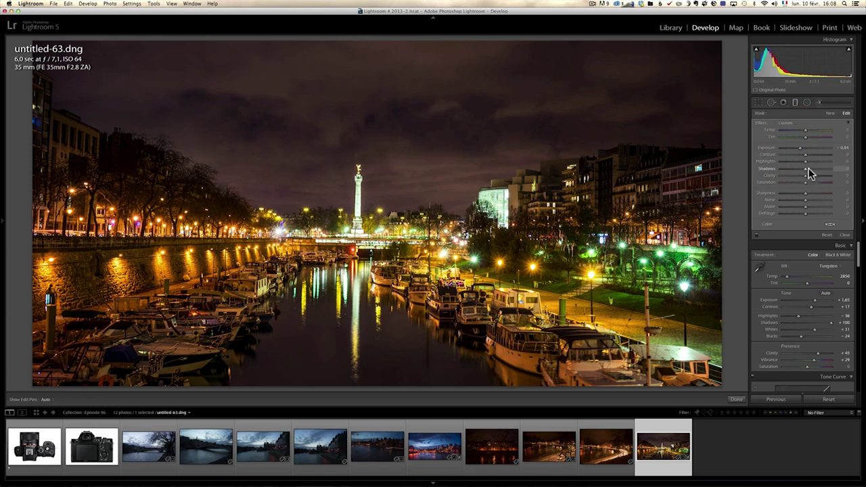
click(845, 235)
mouse_move(799, 184)
mouse_down()
mouse_move(781, 186)
mouse_move(789, 189)
mouse_up()
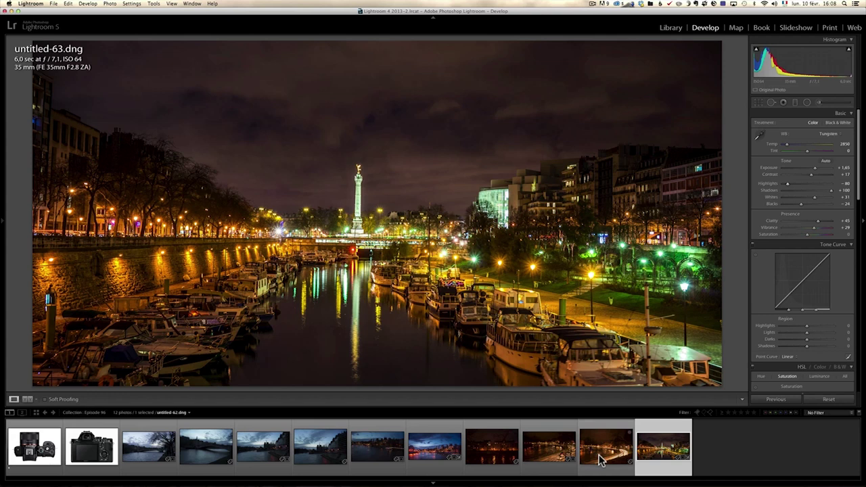
Step: Load untitled-52.dng, the blue-hour dusk view of the Seine, for developing
click(449, 448)
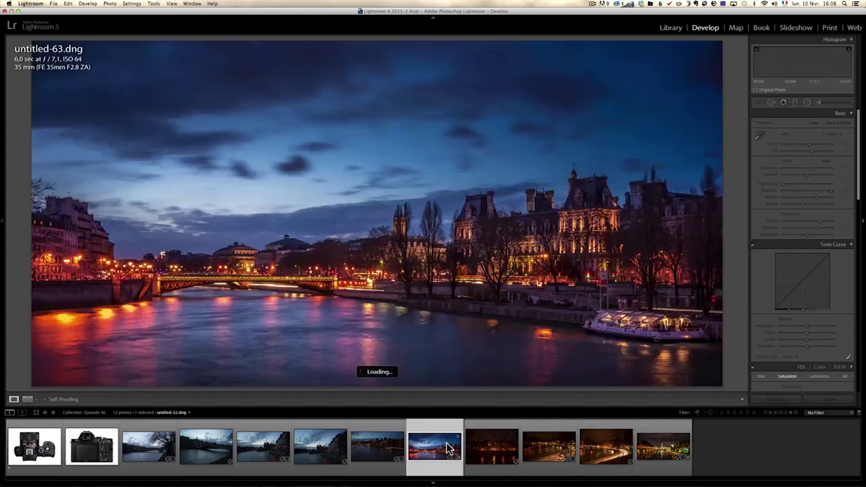